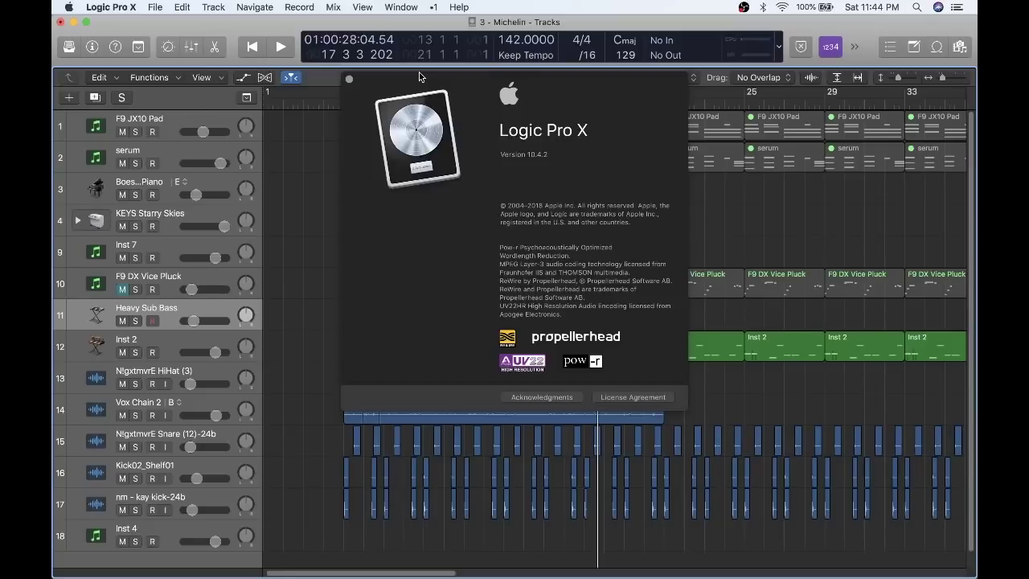
# Step: Close the About Logic Pro X 10.4.2 window to reveal the Michelin project's tracks
pyautogui.click(349, 80)
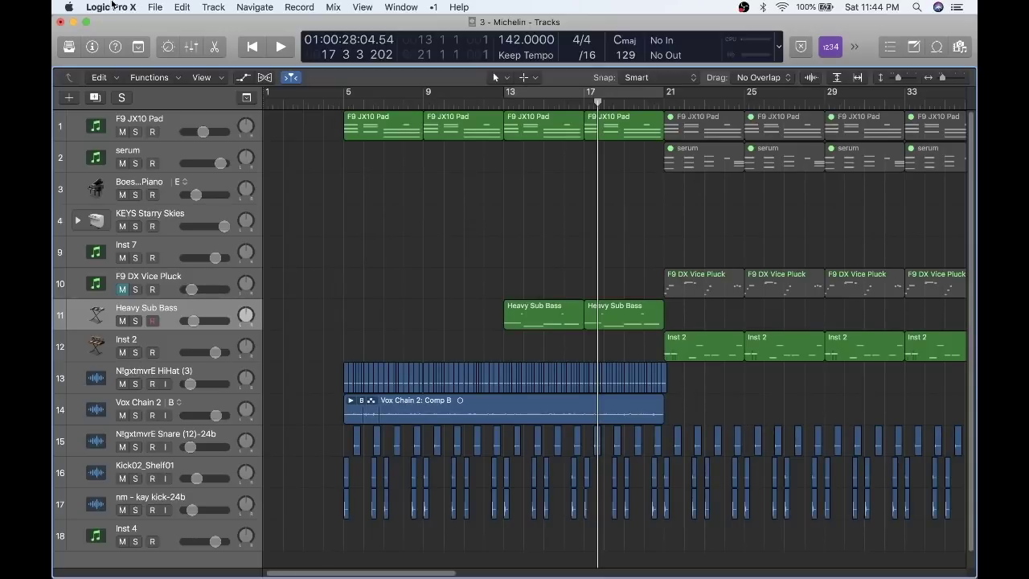
pyautogui.click(111, 7)
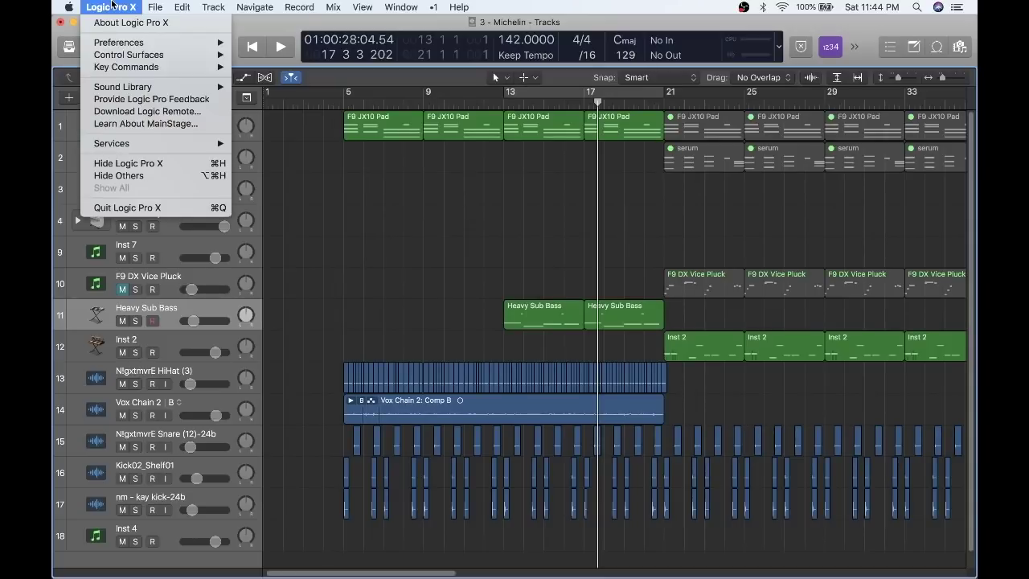
pyautogui.moveTo(126, 90)
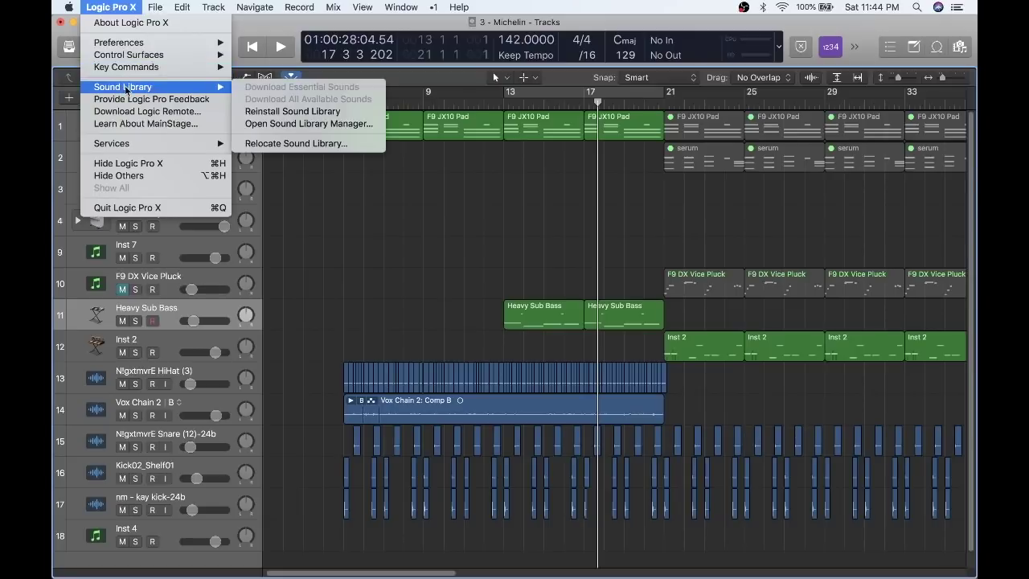
pyautogui.click(265, 145)
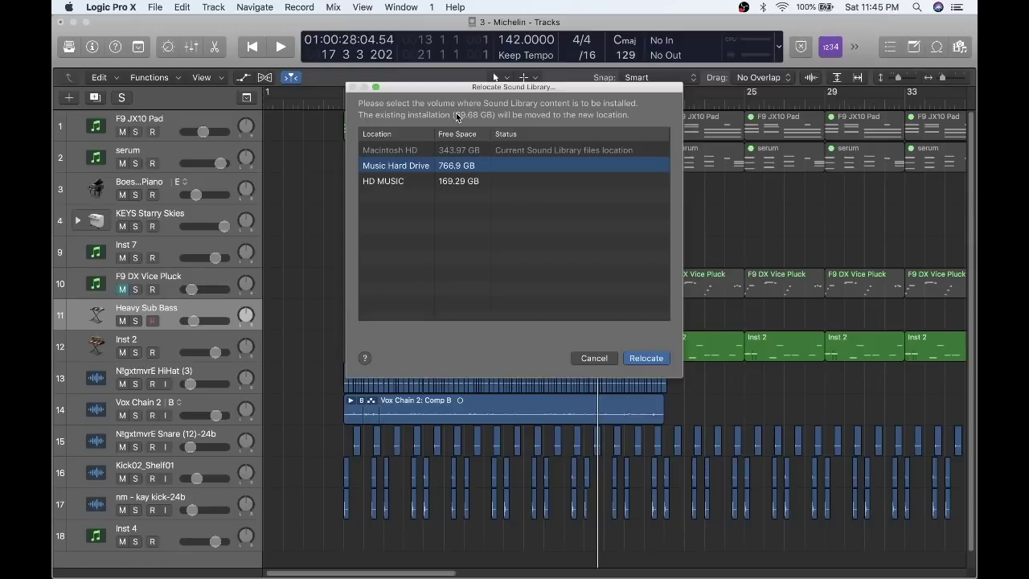
pyautogui.click(582, 359)
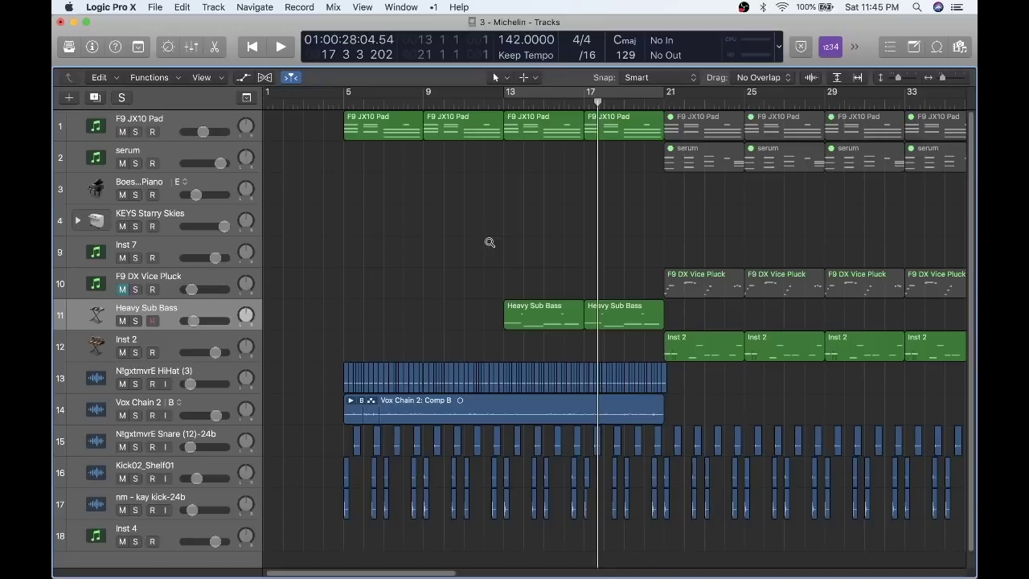
# Step: Toggle the project Note Pad off and on, leaving it open beside the tracks
pyautogui.press('alt+super+p')
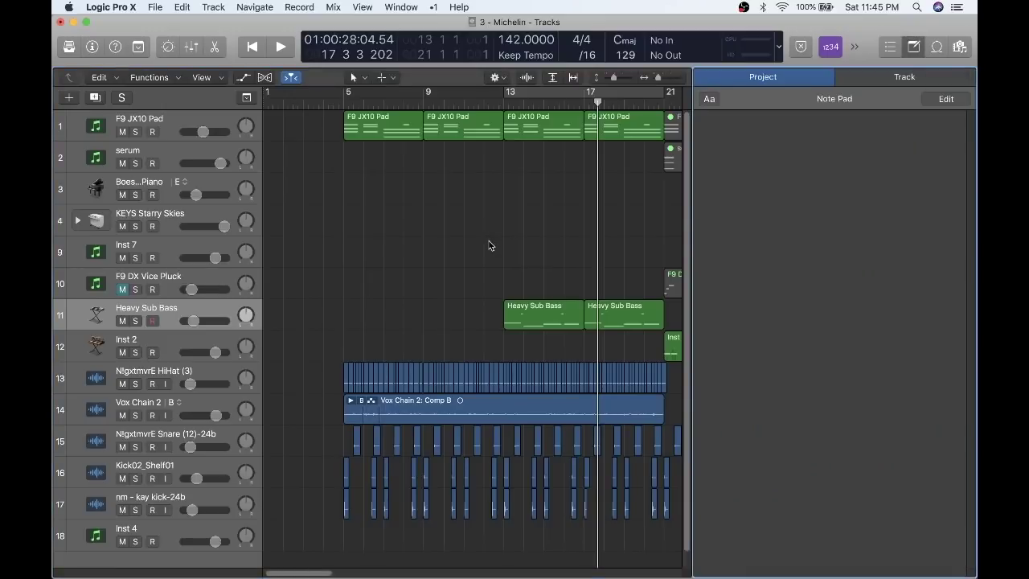
pyautogui.press('alt+super+p')
pyautogui.click(914, 50)
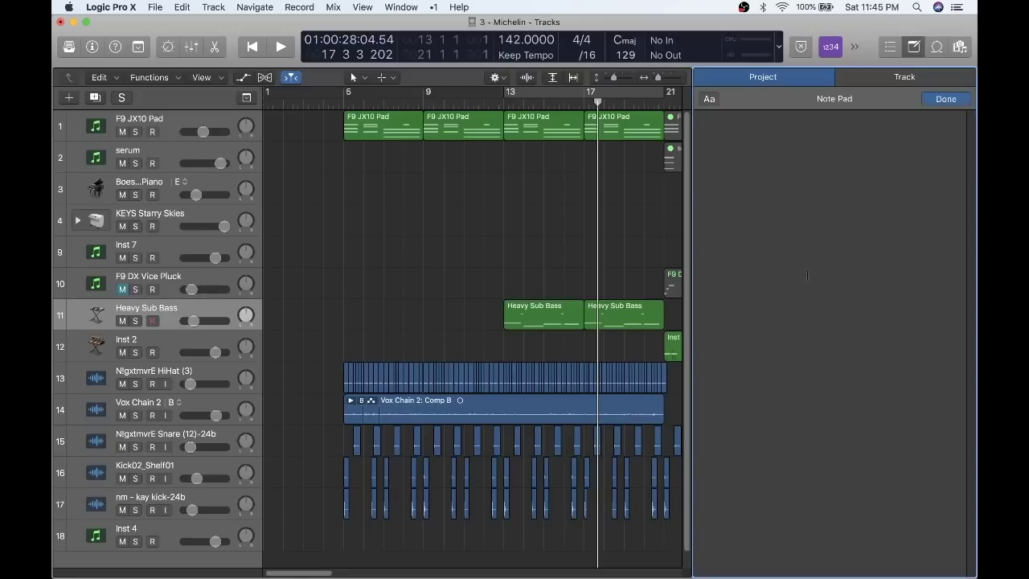
# Step: Type some test text into the Note Pad, then clear it all
pyautogui.write('asdguahsdguhas;dhgasdfjhsdfjdghjs')
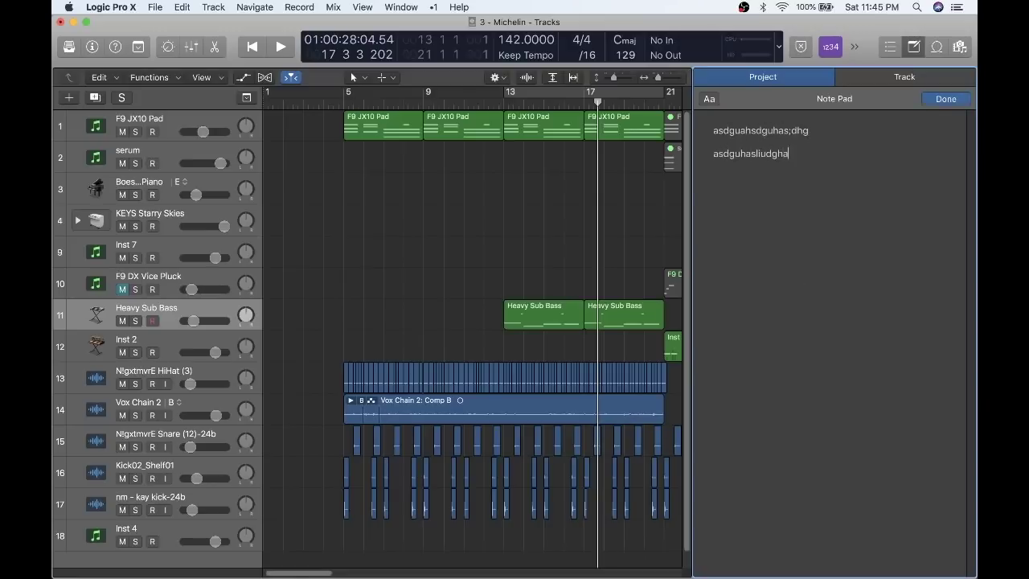
pyautogui.press('super+a')
pyautogui.press('BackSpace')
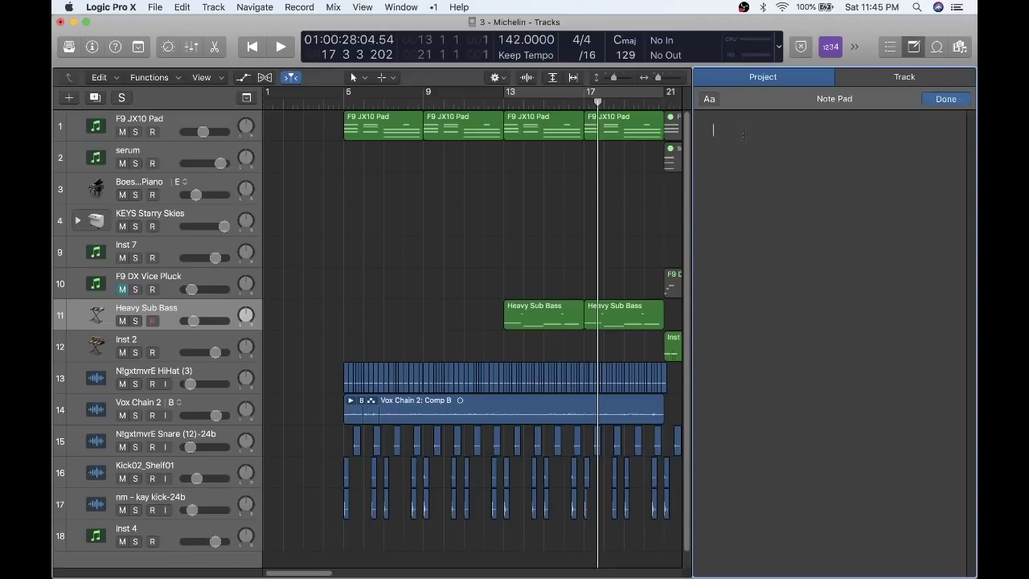
pyautogui.rightClick(732, 132)
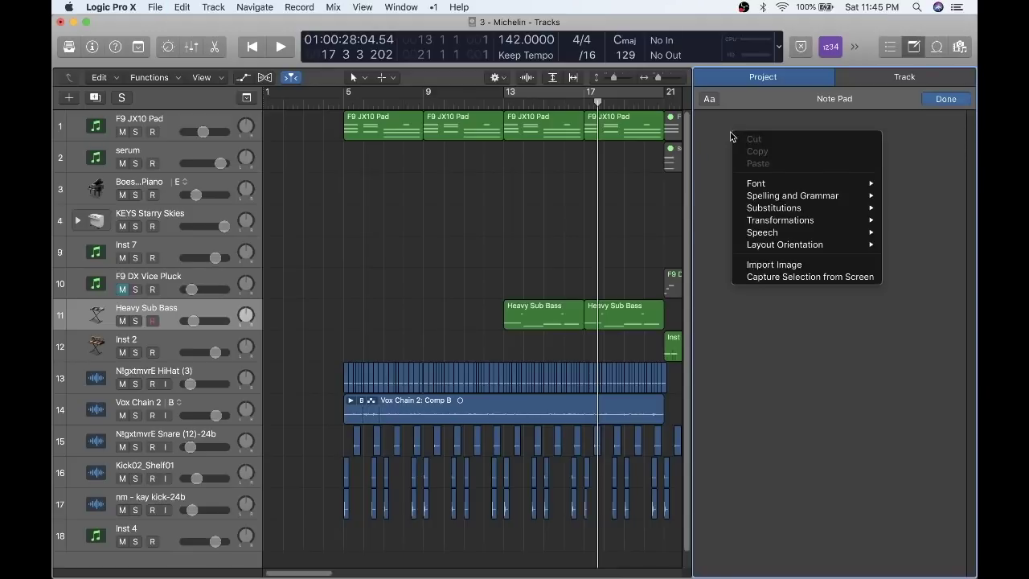
# Step: Drag the circle-of-fifths jpg from the Dock's Downloads stack into the Note Pad
pyautogui.click(785, 276)
pyautogui.moveTo(970, 422)
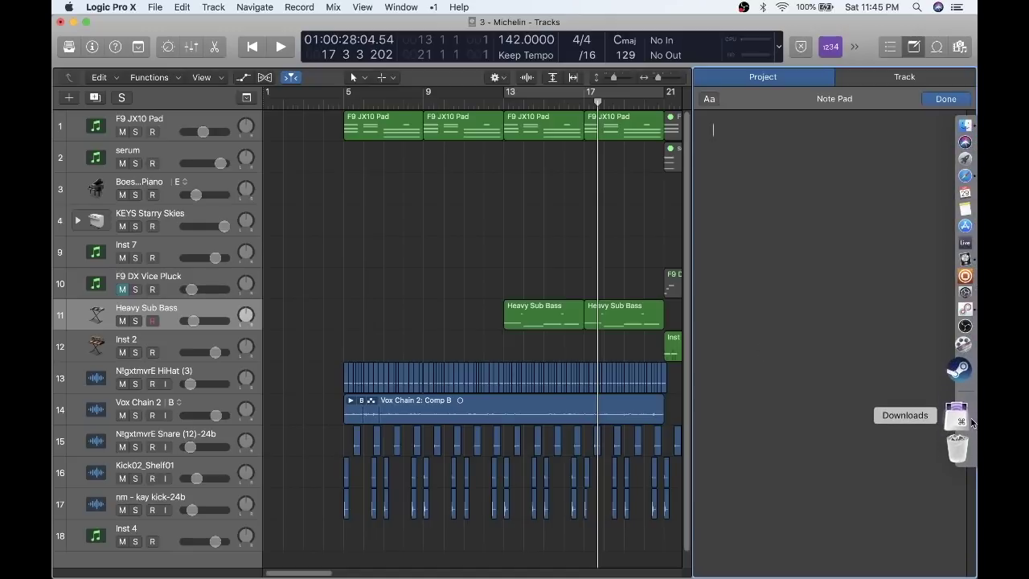
pyautogui.click(971, 421)
pyautogui.click(971, 422)
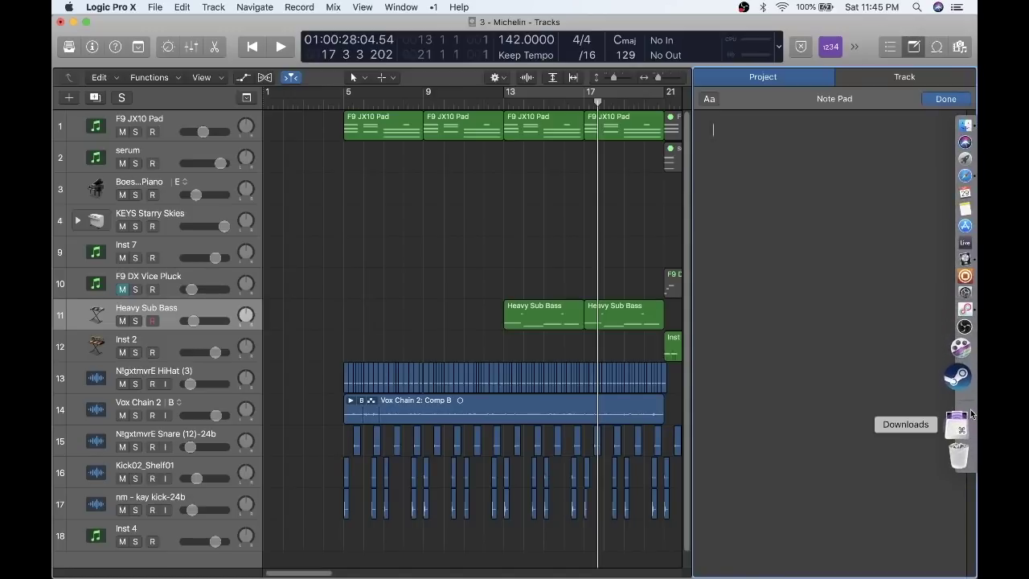
pyautogui.click(964, 419)
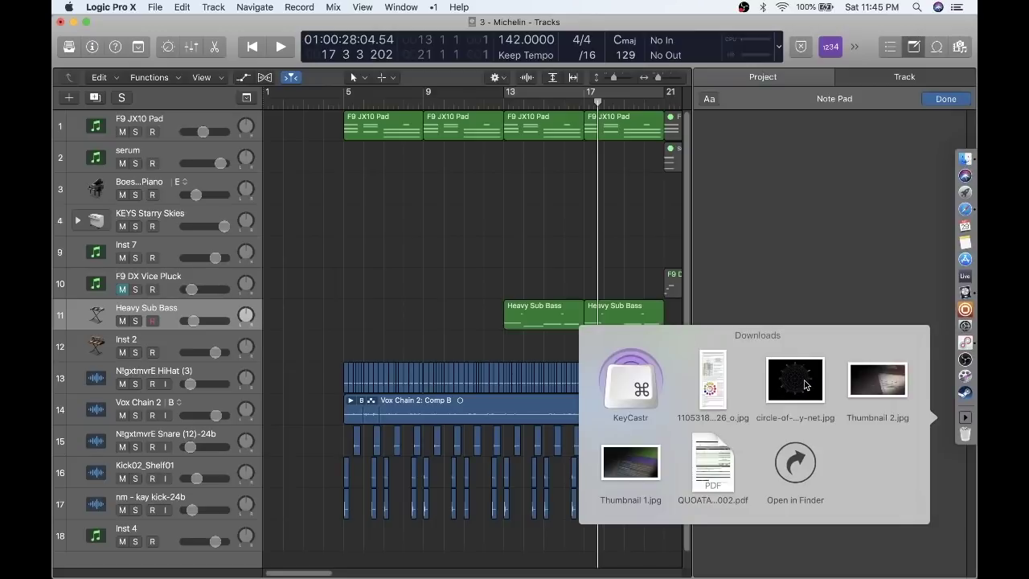
pyautogui.moveTo(804, 384); pyautogui.dragTo(804, 243)
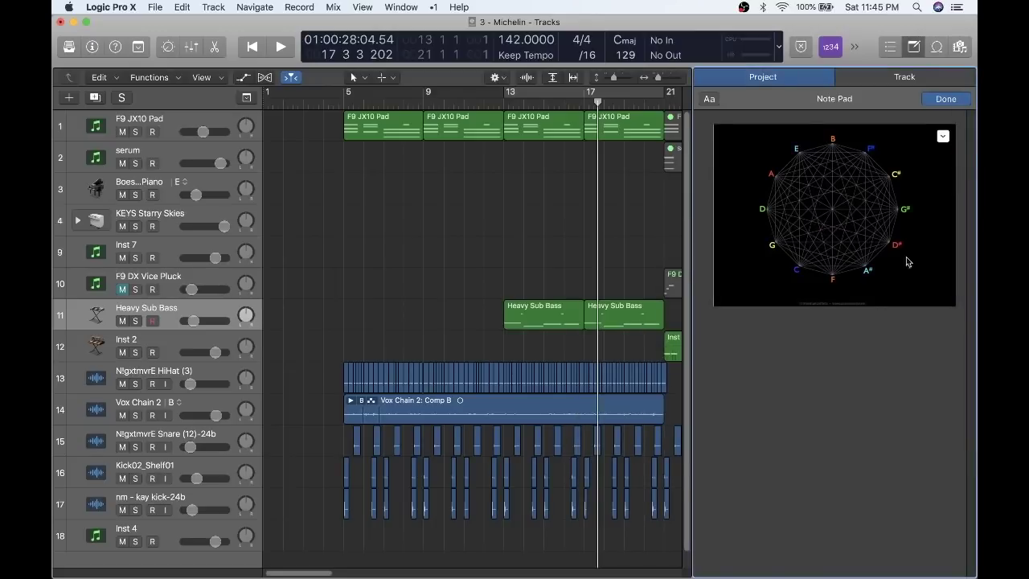
# Step: Add the music theory cheat sheet image from Downloads to a widened Note Pad
pyautogui.moveTo(969, 351)
pyautogui.click(968, 422)
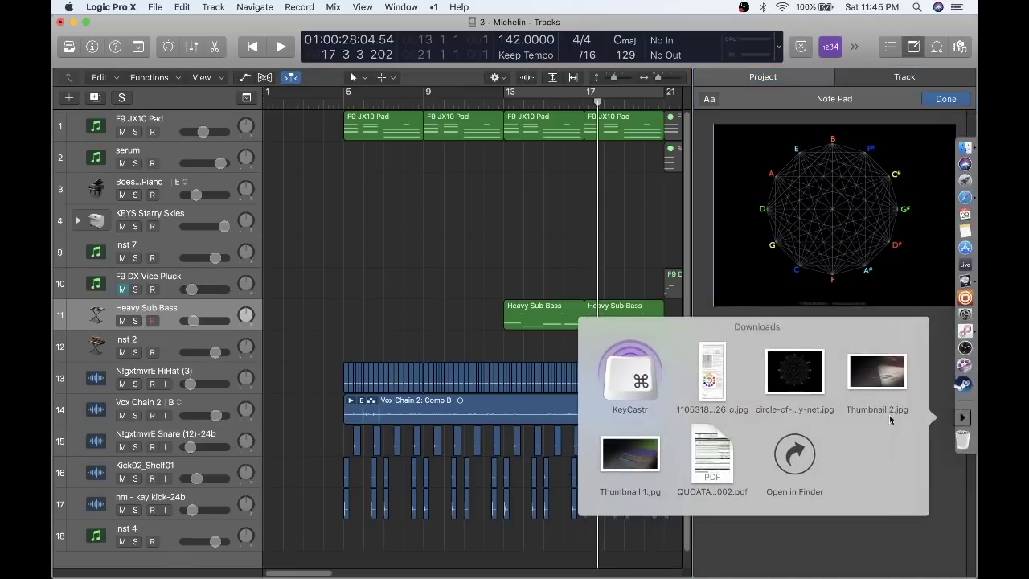
pyautogui.moveTo(718, 380); pyautogui.dragTo(815, 425)
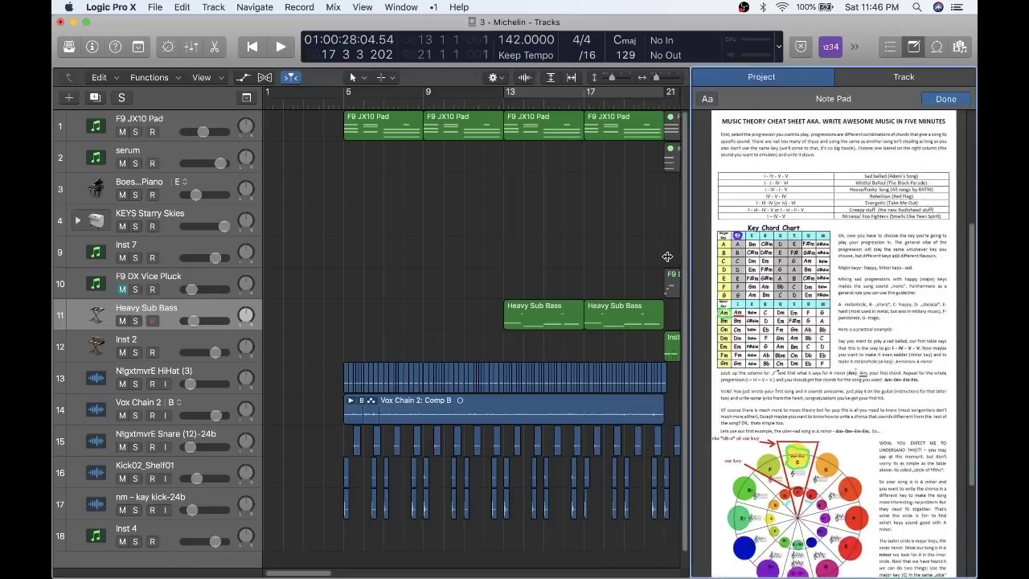
pyautogui.moveTo(692, 255); pyautogui.dragTo(521, 271)
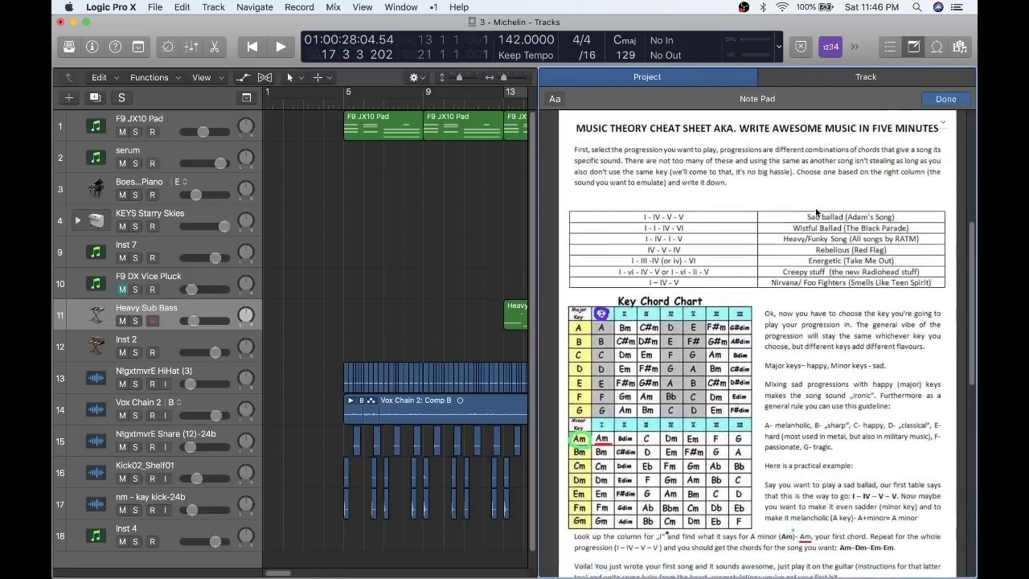
pyautogui.scroll(5, 815, 207)
pyautogui.scroll(-8, 814, 208)
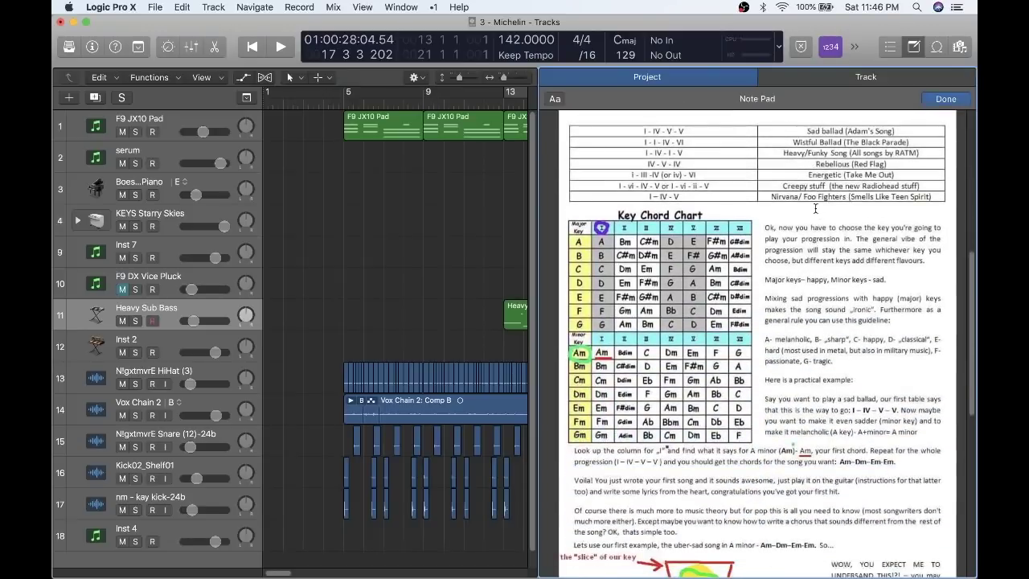
pyautogui.scroll(9, 815, 209)
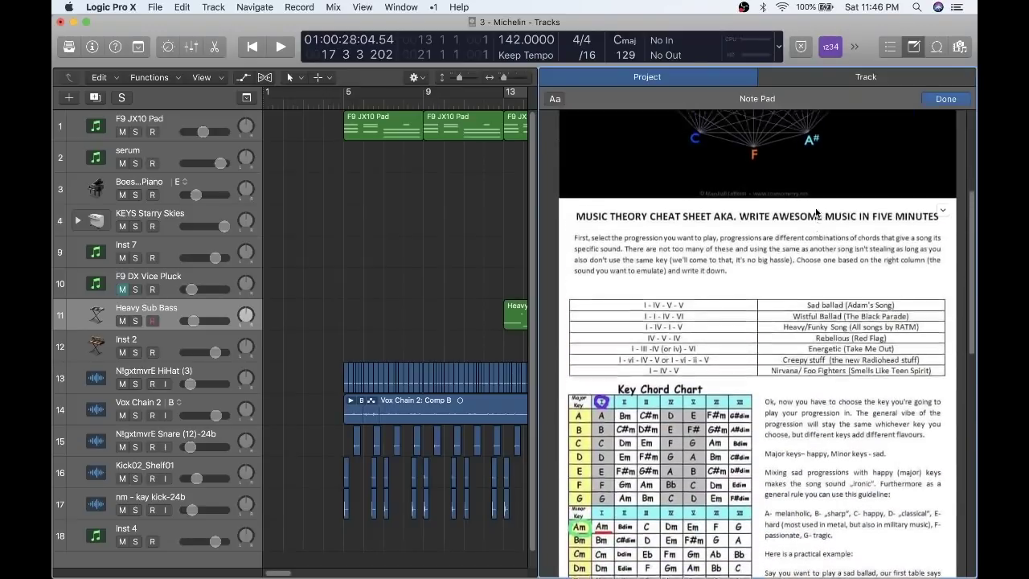
# Step: Delete all images from the Note Pad and narrow it to widen the tracks area
pyautogui.press('super+a')
pyautogui.press('BackSpace')
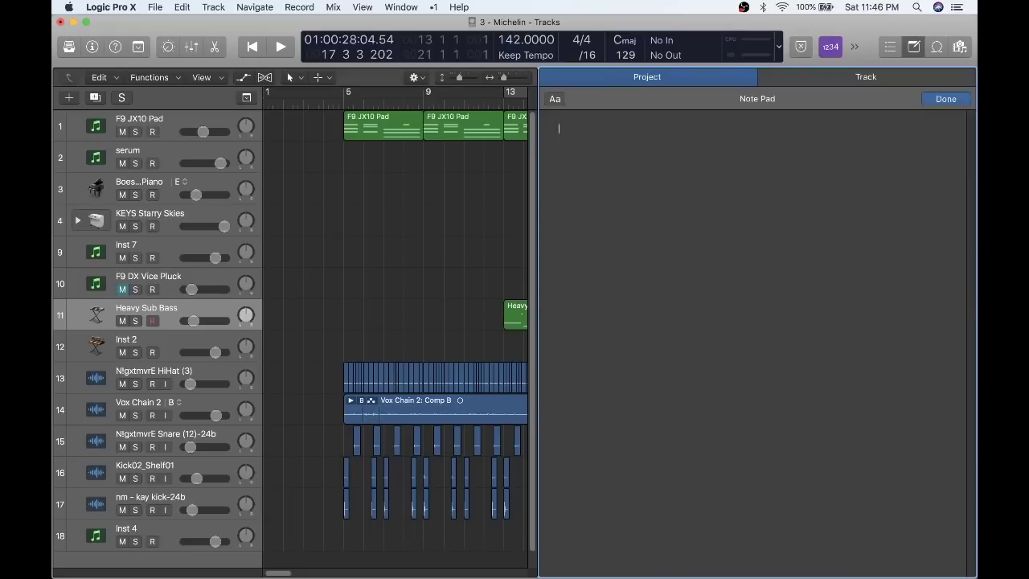
pyautogui.click(456, 202)
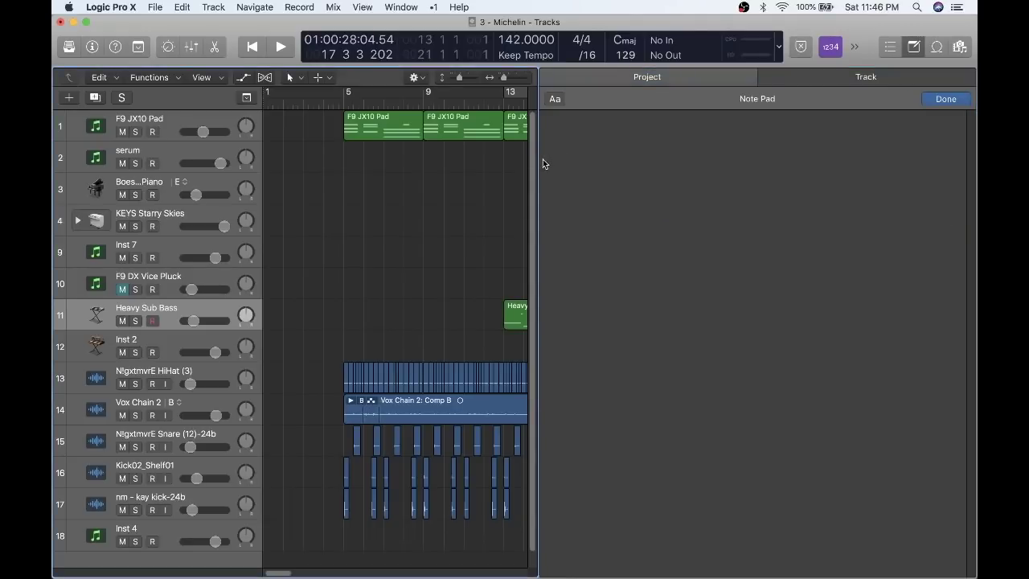
pyautogui.moveTo(537, 161); pyautogui.dragTo(705, 161)
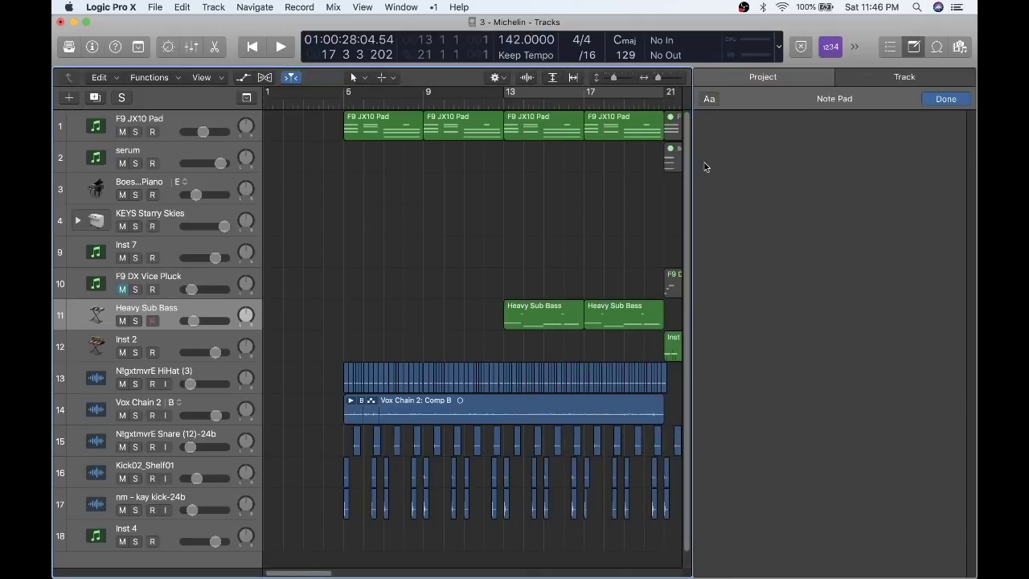
# Step: Show the mixer and open the Heavy Sub Bass Alchemy instrument in its advanced view
pyautogui.press('x')
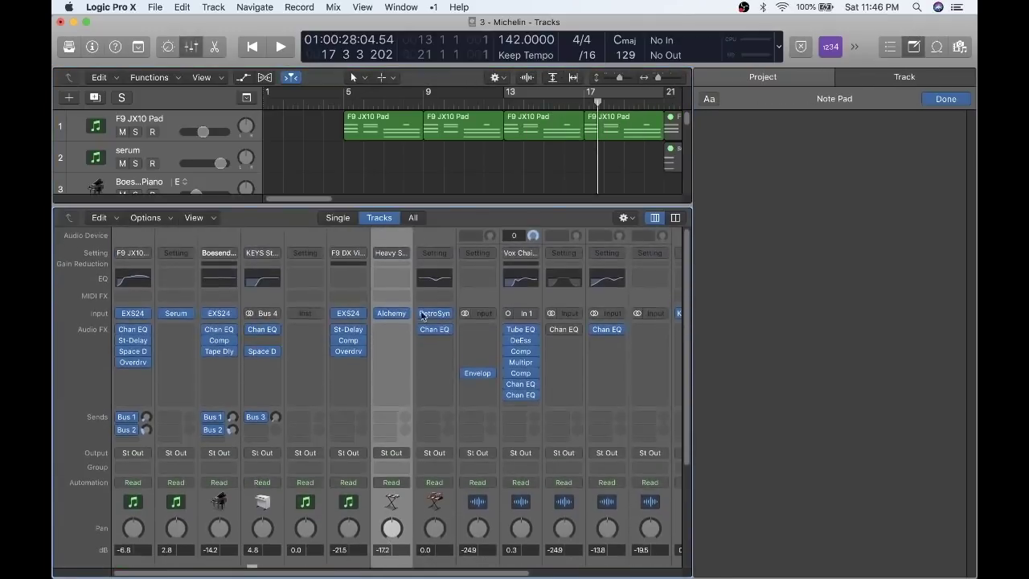
pyautogui.click(391, 331)
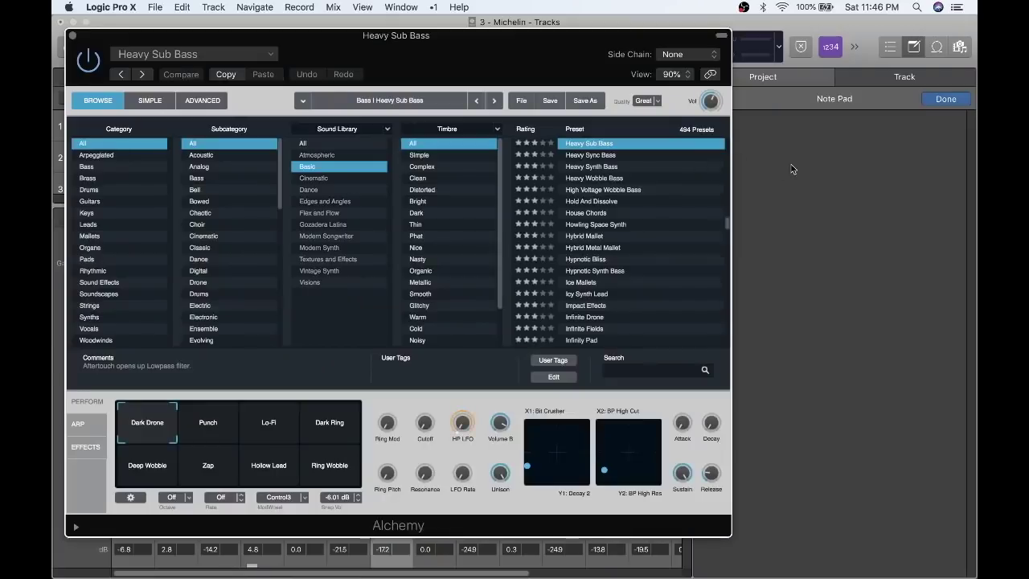
pyautogui.click(789, 164)
pyautogui.rightClick(787, 161)
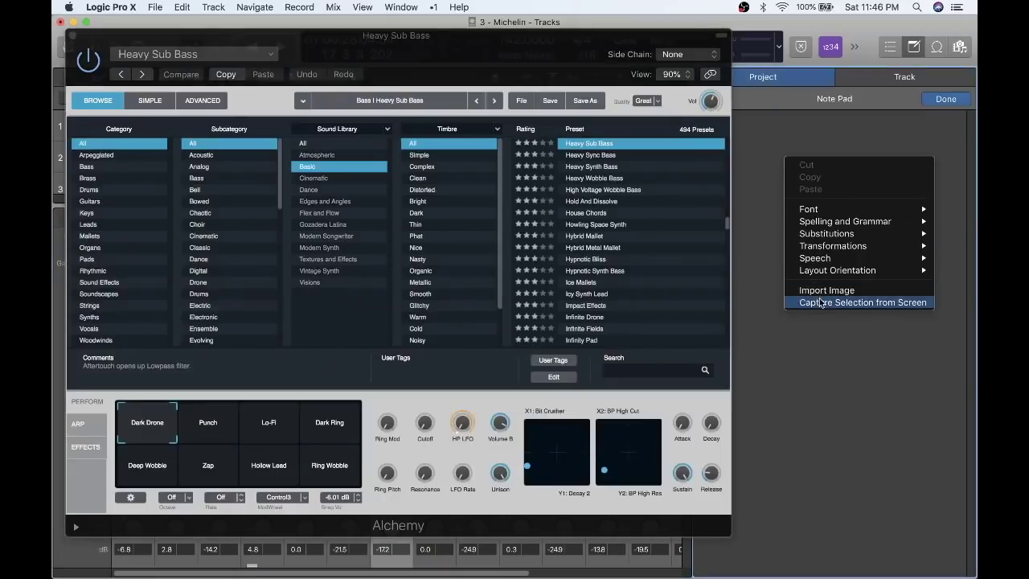
pyautogui.click(392, 85)
pyautogui.click(198, 107)
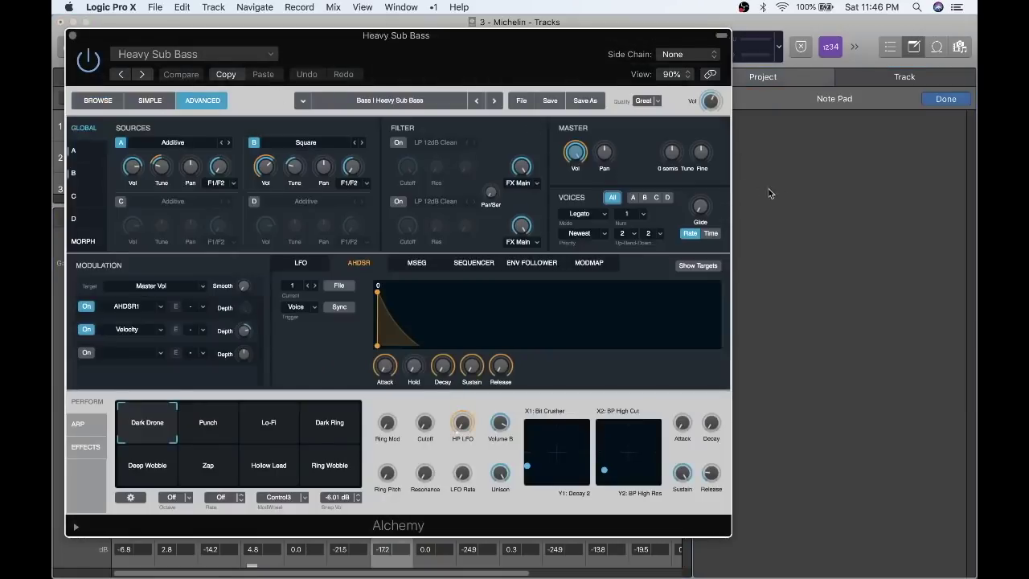
# Step: Capture the Alchemy window as an image into the Note Pad, then close Alchemy
pyautogui.click(793, 185)
pyautogui.rightClick(773, 170)
pyautogui.moveTo(817, 285)
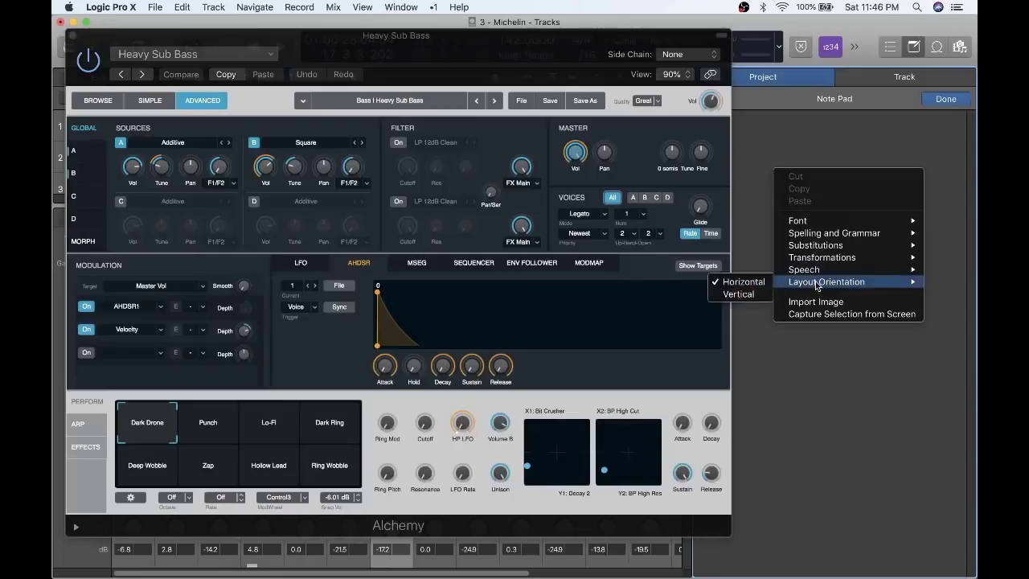
pyautogui.click(848, 316)
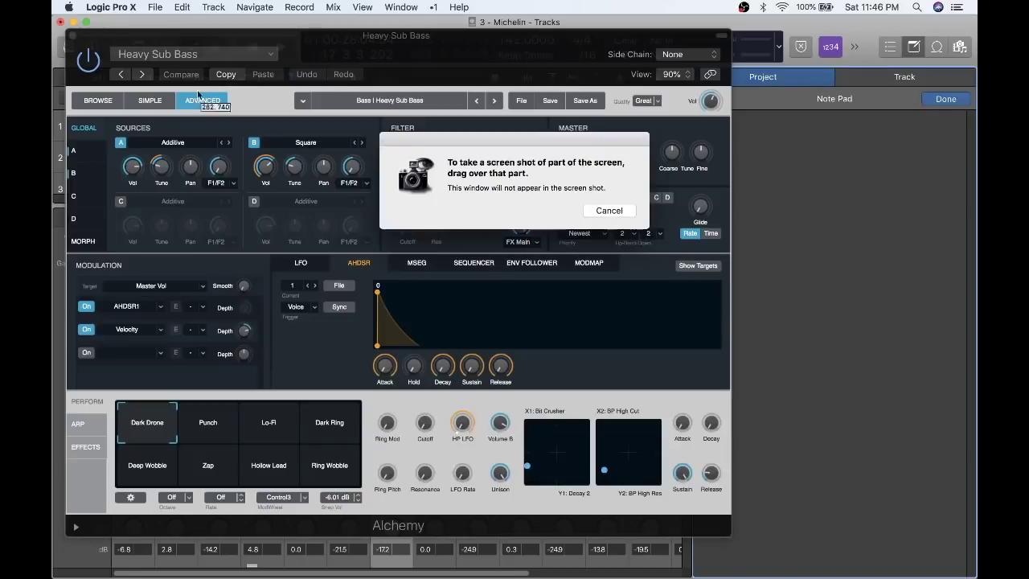
pyautogui.moveTo(66, 33); pyautogui.dragTo(870, 566)
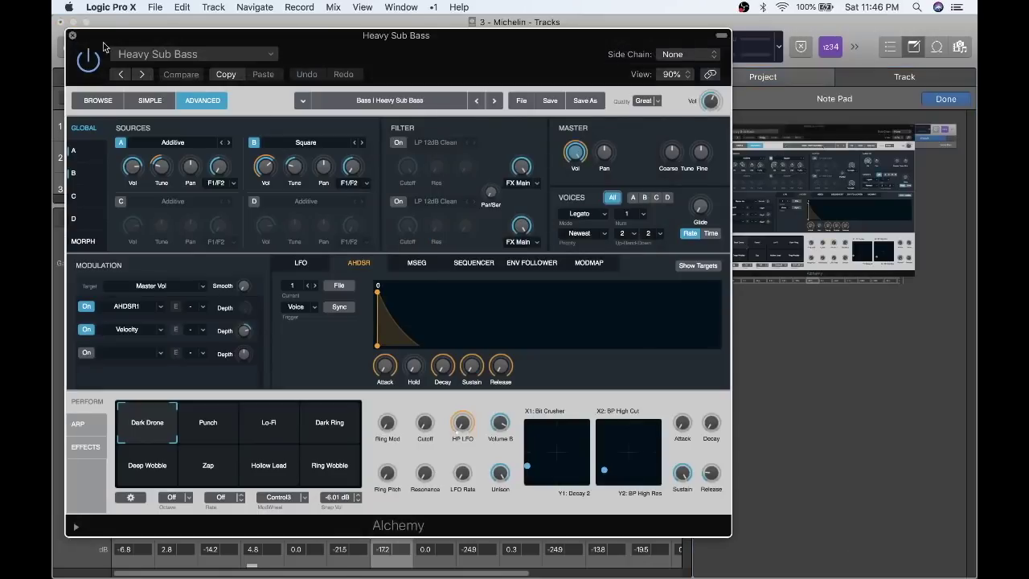
pyautogui.click(73, 38)
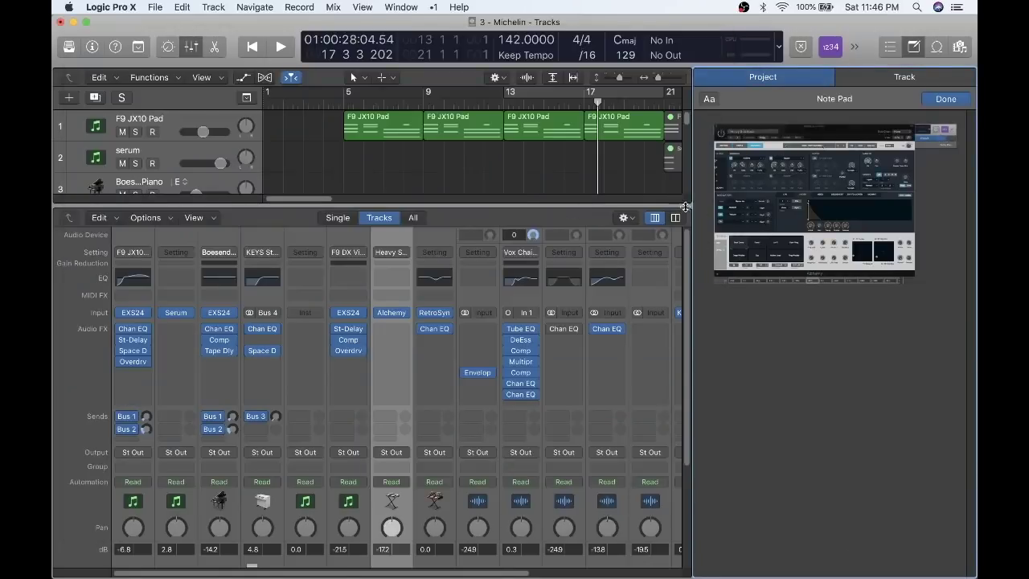
# Step: Turn on cycle, shrink track heights, and set the cycle to the four F9 JX10 Pad regions
pyautogui.moveTo(687, 210); pyautogui.dragTo(795, 207)
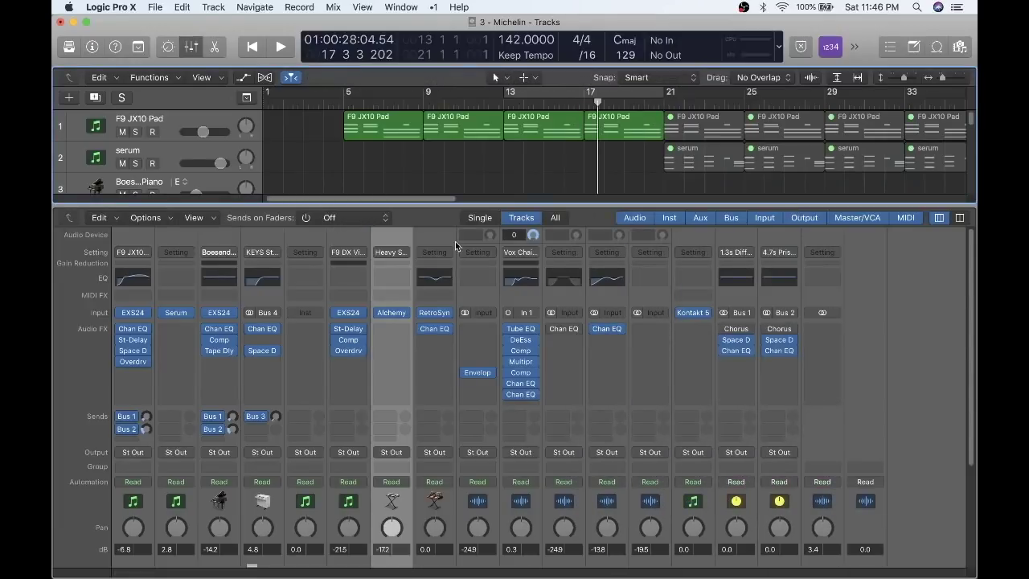
pyautogui.press('x')
pyautogui.press('c')
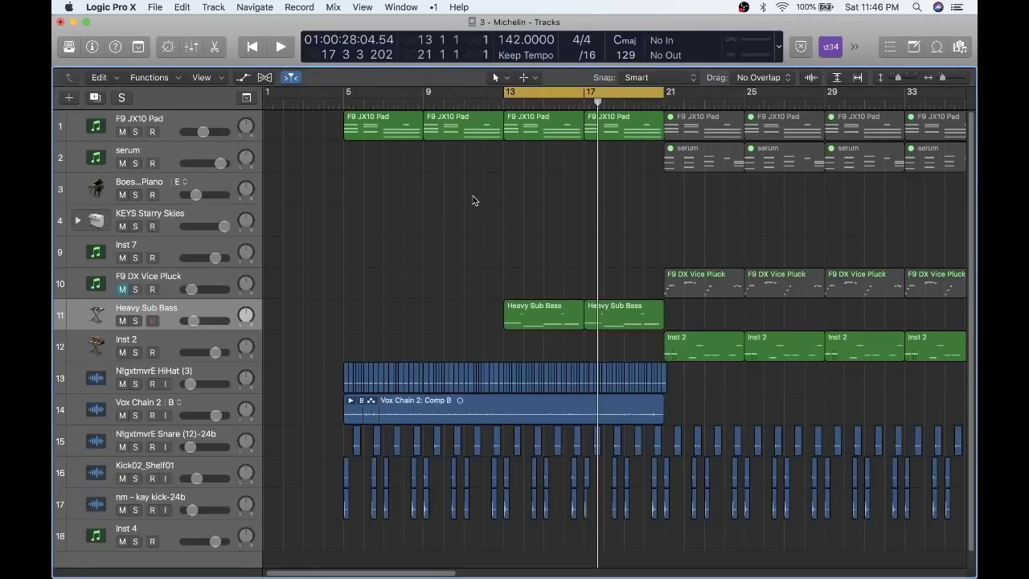
pyautogui.press('super+Up')
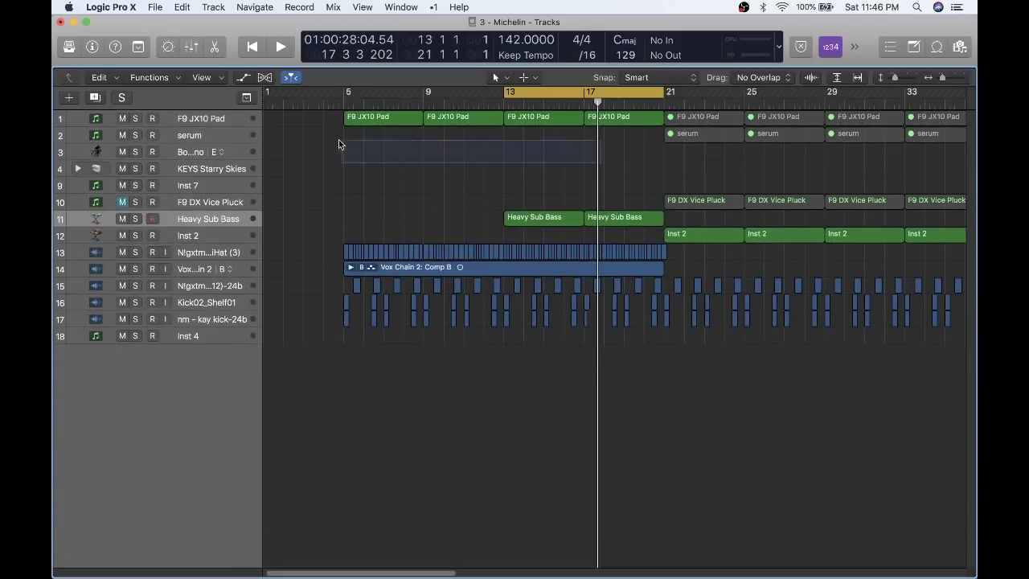
pyautogui.moveTo(594, 149); pyautogui.dragTo(329, 127)
pyautogui.press('super+u')
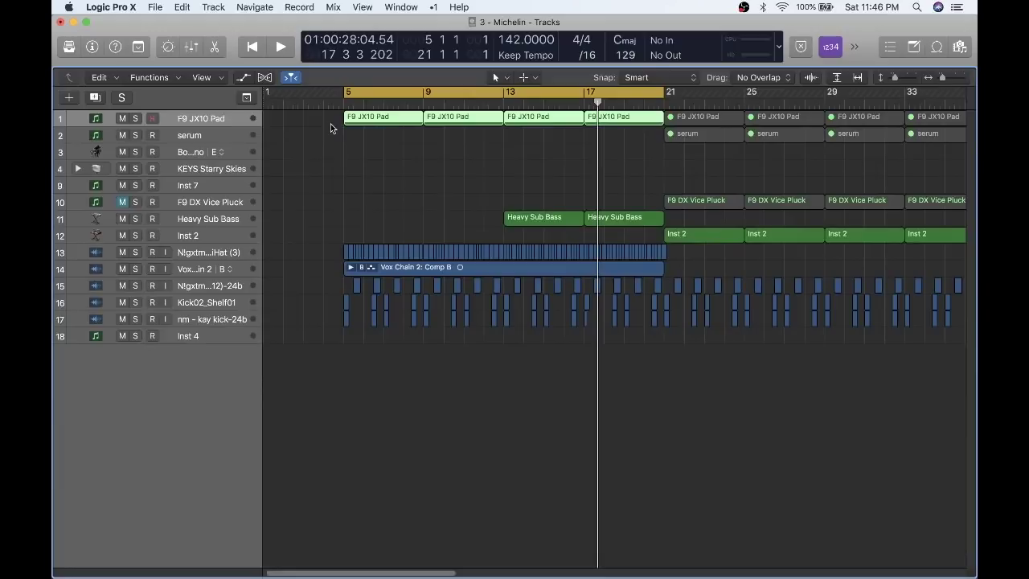
pyautogui.press('x')
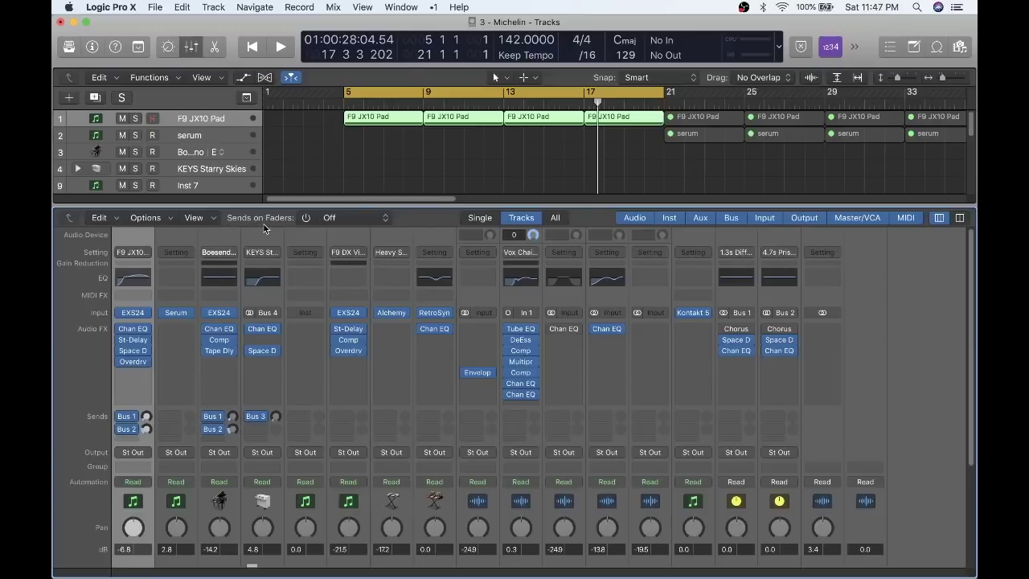
# Step: Raise the F9 JX10 Pad fader to -3.2 dB and nudge its Bus 2 send knob
pyautogui.scroll(-5, 296, 375)
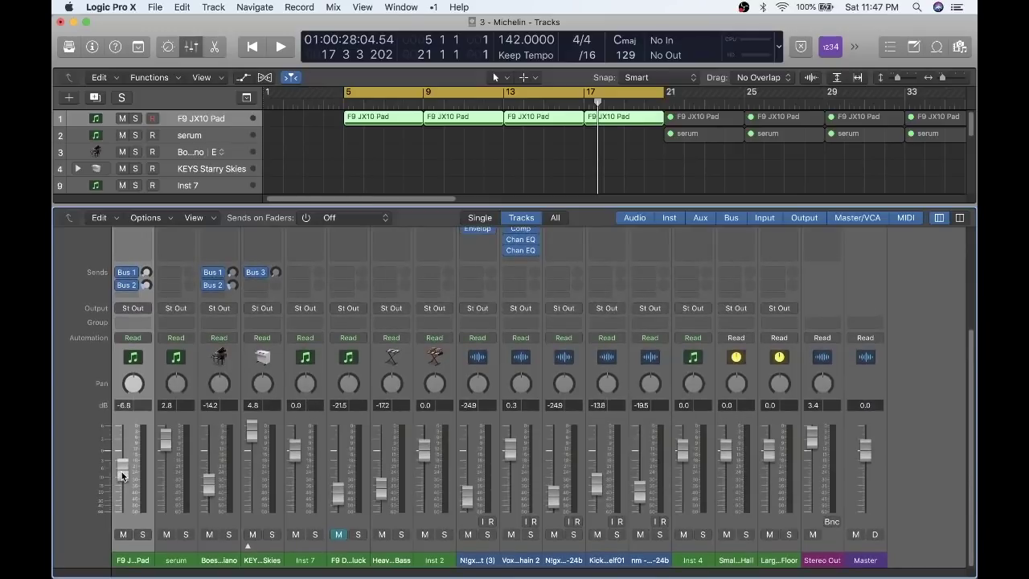
pyautogui.moveTo(122, 471); pyautogui.dragTo(125, 454)
pyautogui.scroll(2, 303, 332)
pyautogui.scroll(4, 303, 332)
pyautogui.scroll(-6, 241, 386)
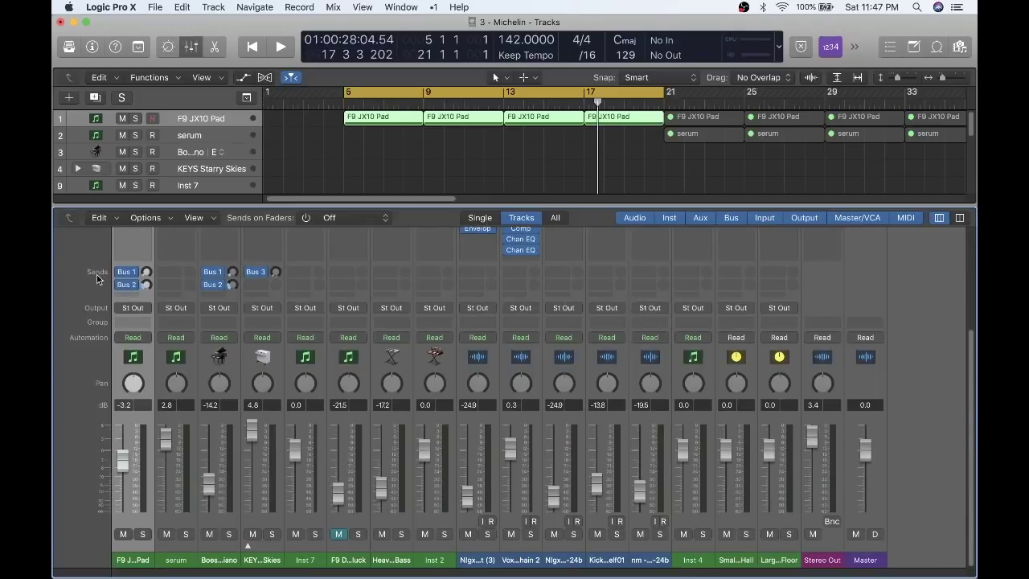
pyautogui.moveTo(137, 285)
pyautogui.moveTo(150, 286)
pyautogui.mouseDown()
pyautogui.moveTo(150, 272)
pyautogui.moveTo(150, 283)
pyautogui.mouseUp()
pyautogui.scroll(5, 352, 251)
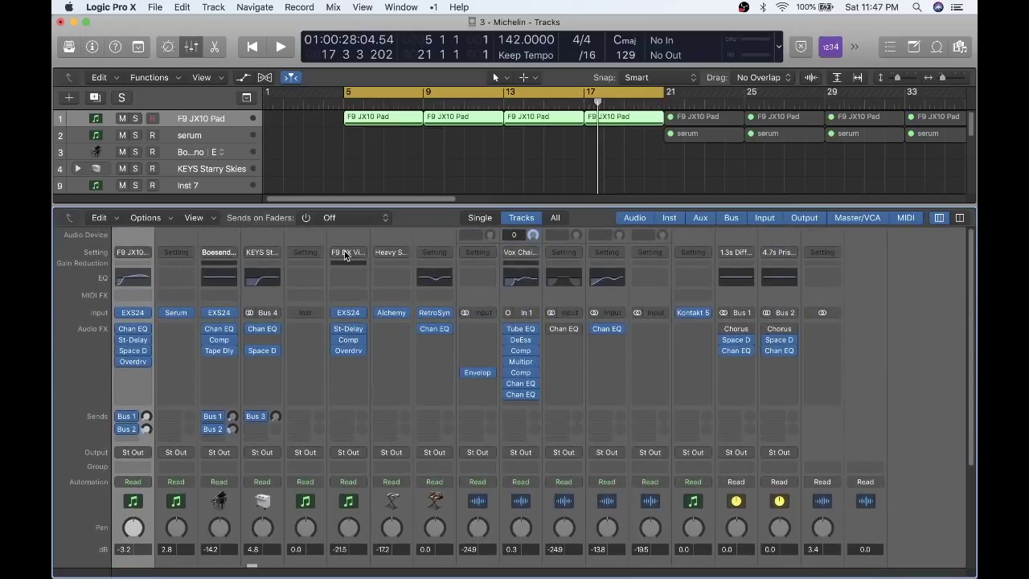
pyautogui.click(304, 218)
# Step: Show Bus 2 sends on the faders and raise the F9 JX10 Pad's Bus 2 send
pyautogui.scroll(-2, 135, 412)
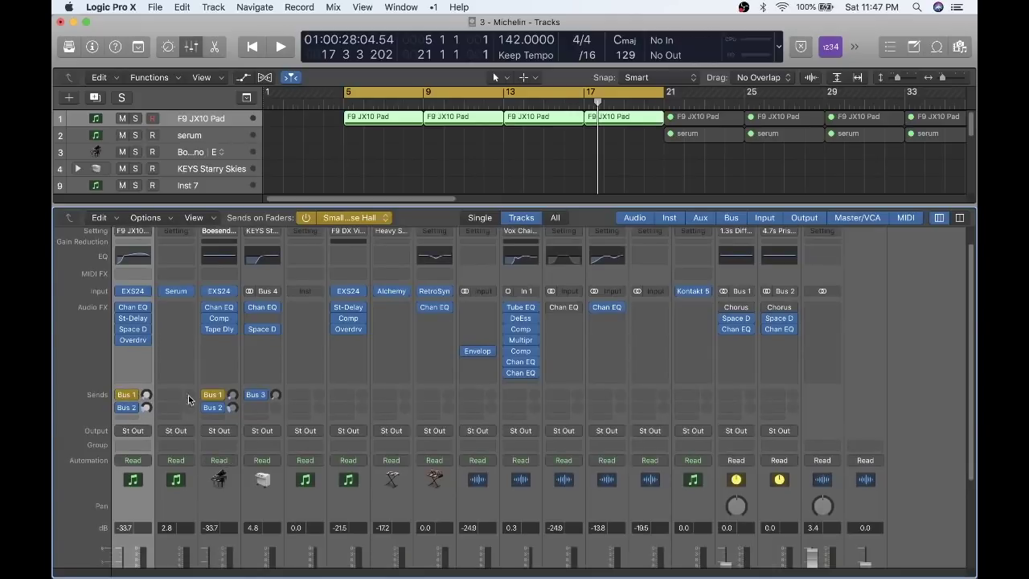
pyautogui.scroll(-4, 137, 370)
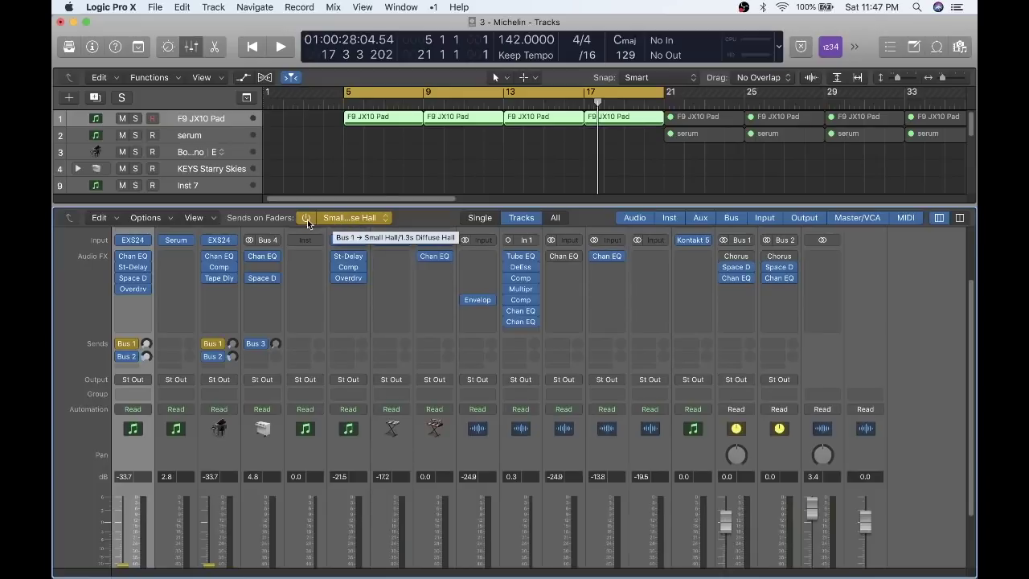
pyautogui.click(366, 220)
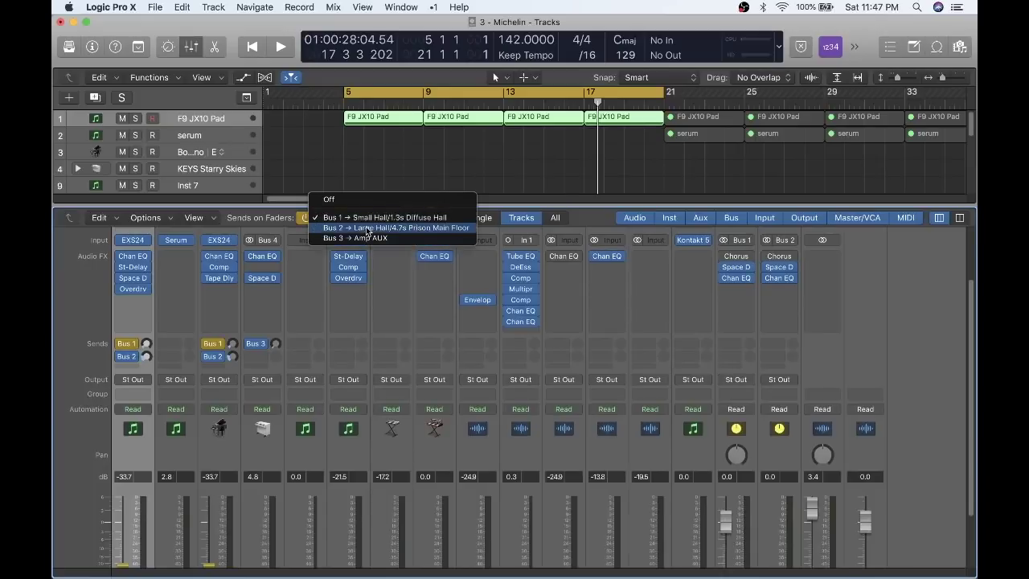
pyautogui.click(365, 230)
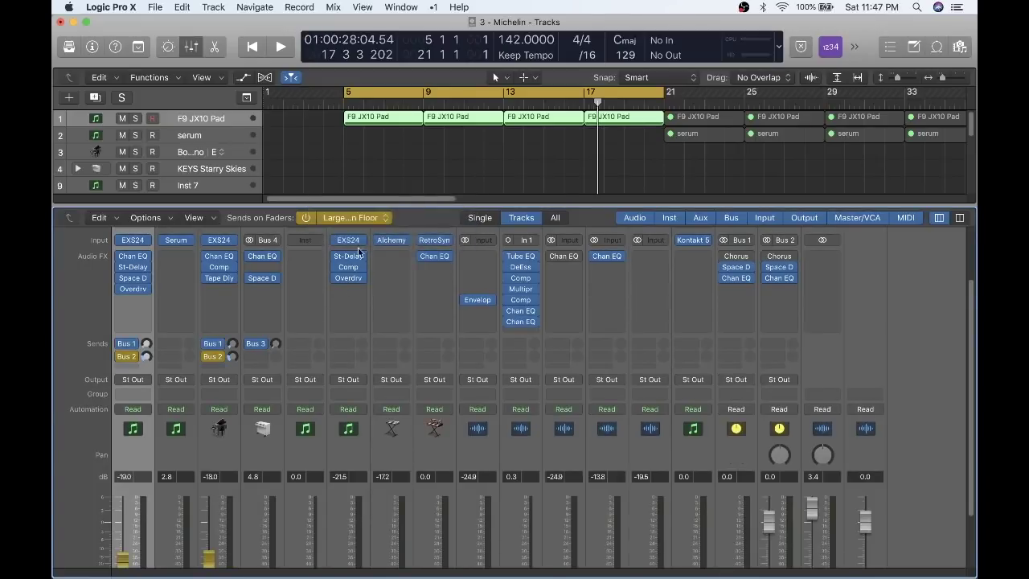
pyautogui.scroll(-3, 253, 395)
pyautogui.scroll(-1, 253, 395)
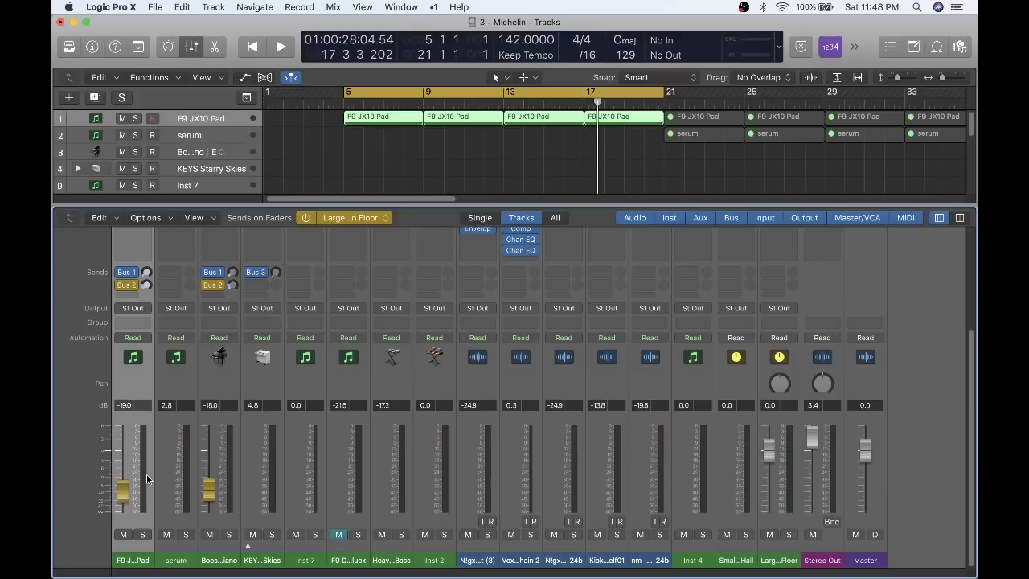
pyautogui.moveTo(126, 494); pyautogui.dragTo(123, 463)
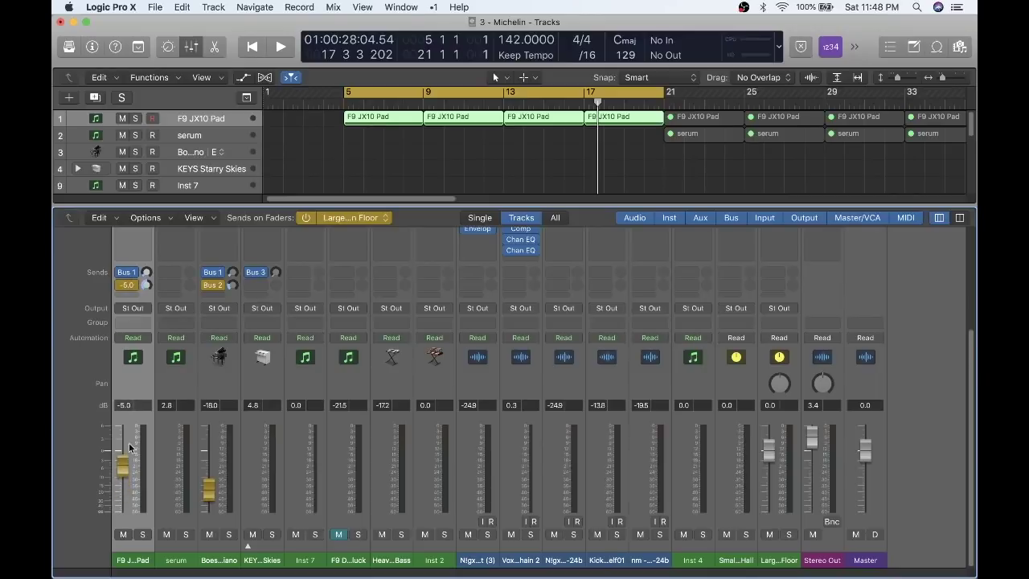
# Step: Switch the faders to Bus 1 and raise the F9 JX10 Pad's Bus 1 send to about -5 dB
pyautogui.scroll(5, 287, 370)
pyautogui.click(354, 217)
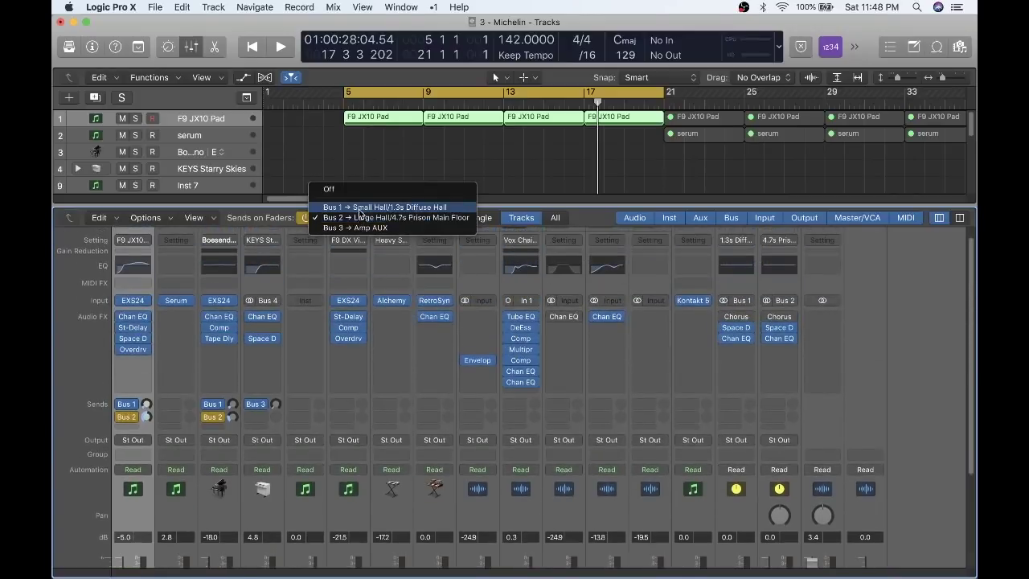
pyautogui.click(362, 204)
pyautogui.scroll(-5, 283, 451)
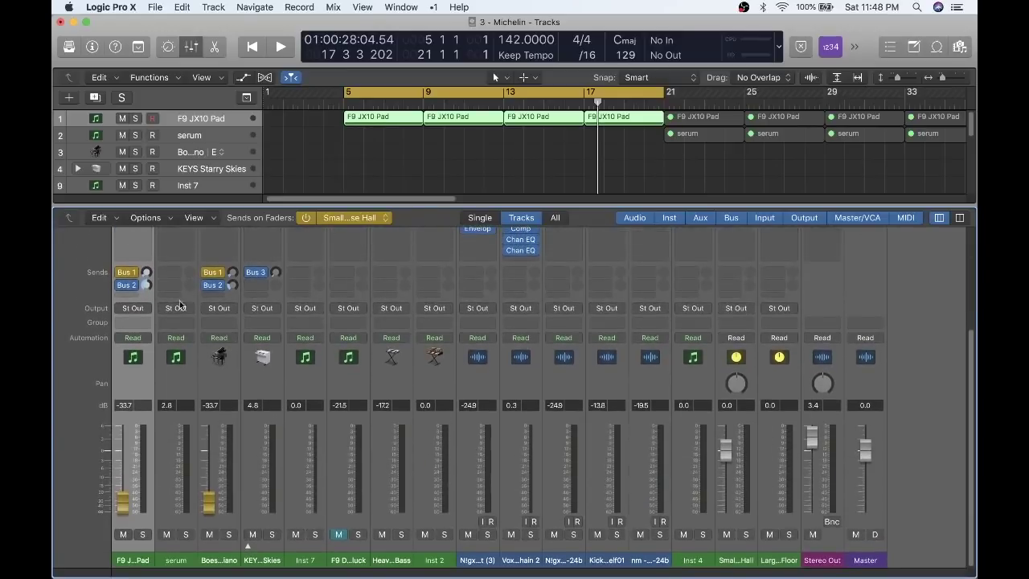
pyautogui.moveTo(123, 502)
pyautogui.mouseDown()
pyautogui.moveTo(123, 473)
pyautogui.moveTo(123, 482)
pyautogui.mouseUp()
pyautogui.moveTo(135, 278)
pyautogui.mouseDown()
pyautogui.moveTo(135, 253)
pyautogui.moveTo(135, 289)
pyautogui.mouseUp()
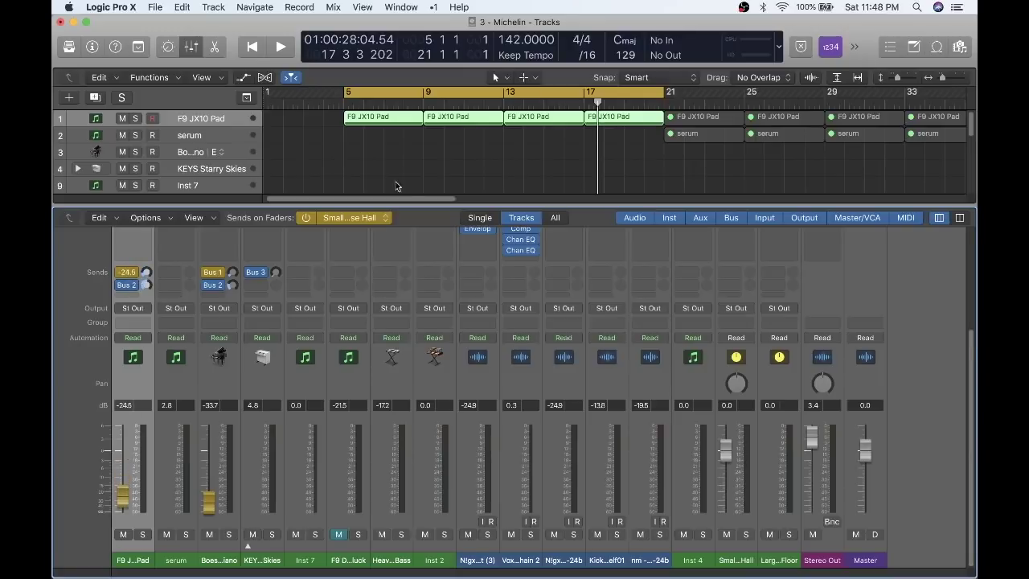
# Step: Return the faders to showing channel volumes
pyautogui.click(308, 217)
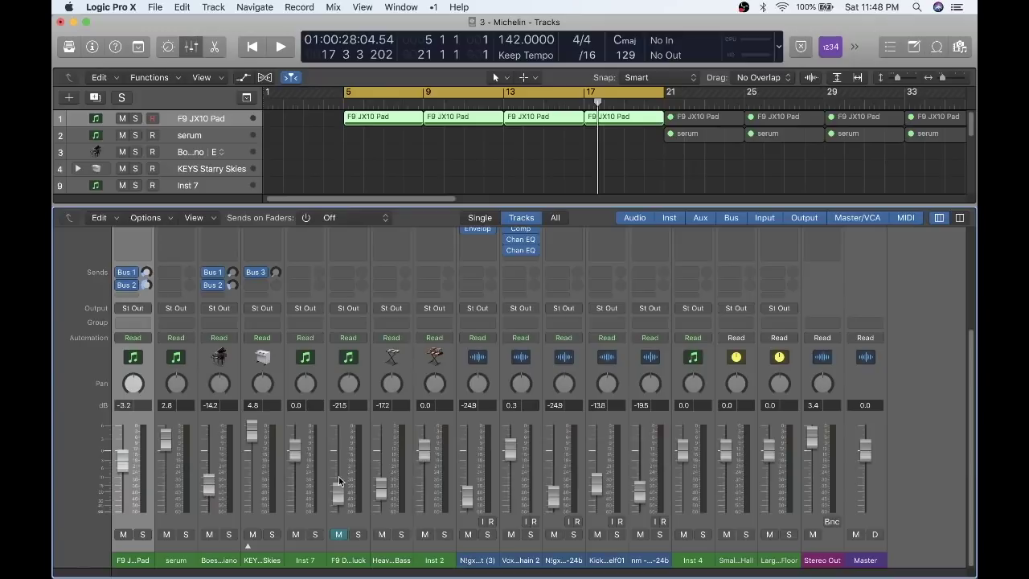
pyautogui.scroll(5, 339, 481)
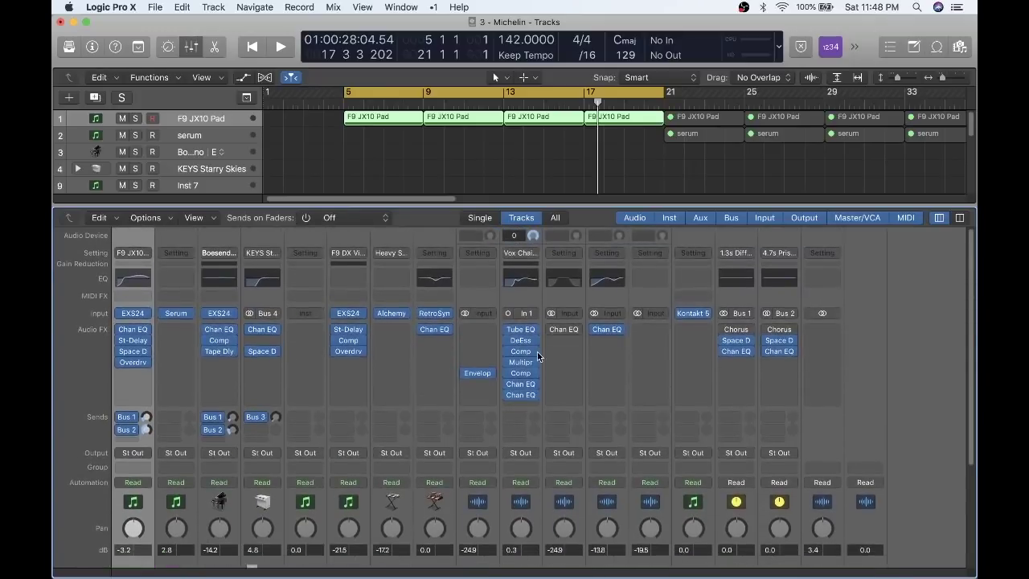
pyautogui.scroll(-5, 537, 356)
pyautogui.scroll(2, 538, 356)
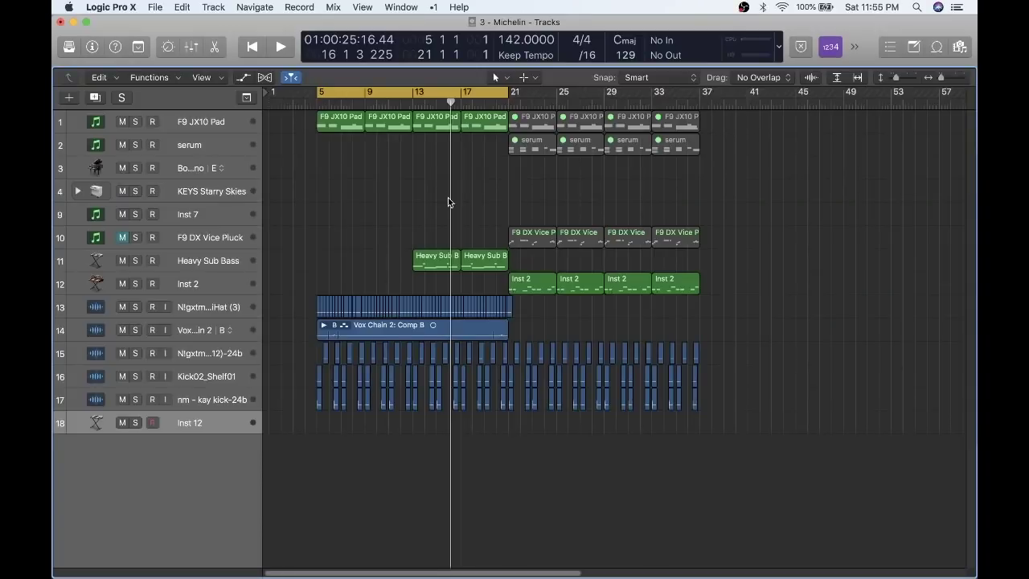
# Step: Open the Alchemy instrument in its advanced view and initialize it to the default preset
pyautogui.press('x')
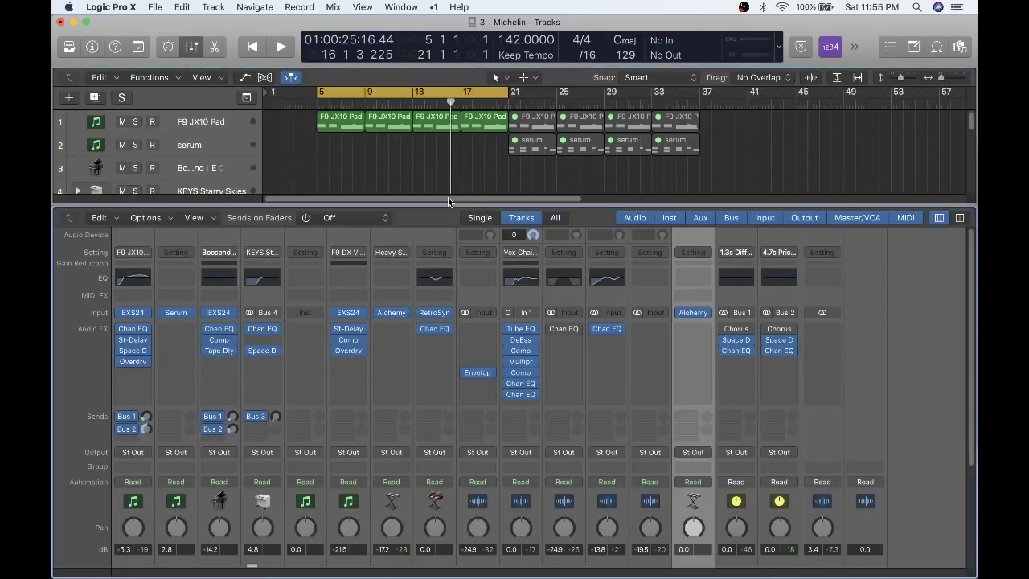
pyautogui.click(689, 311)
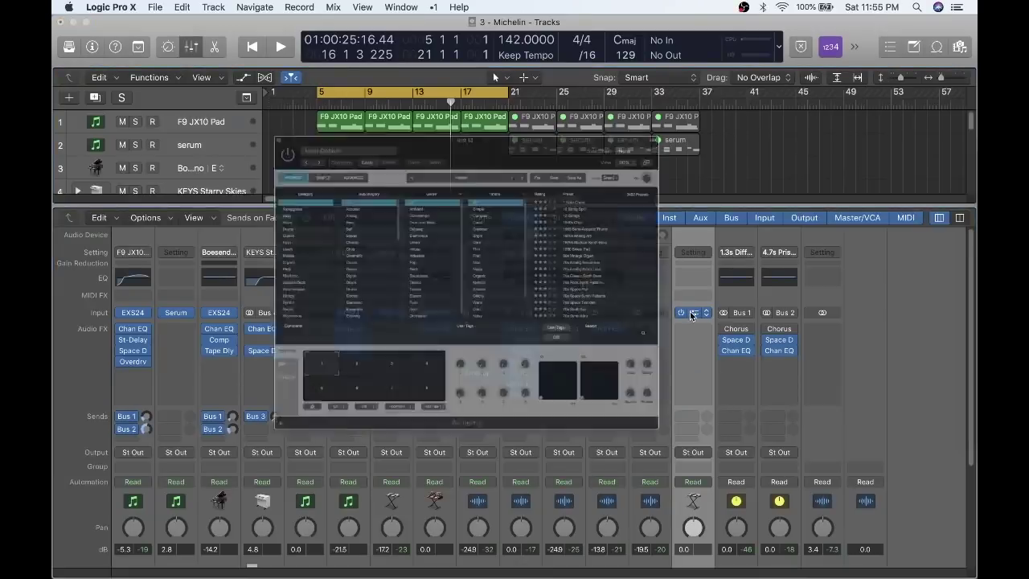
pyautogui.press('x')
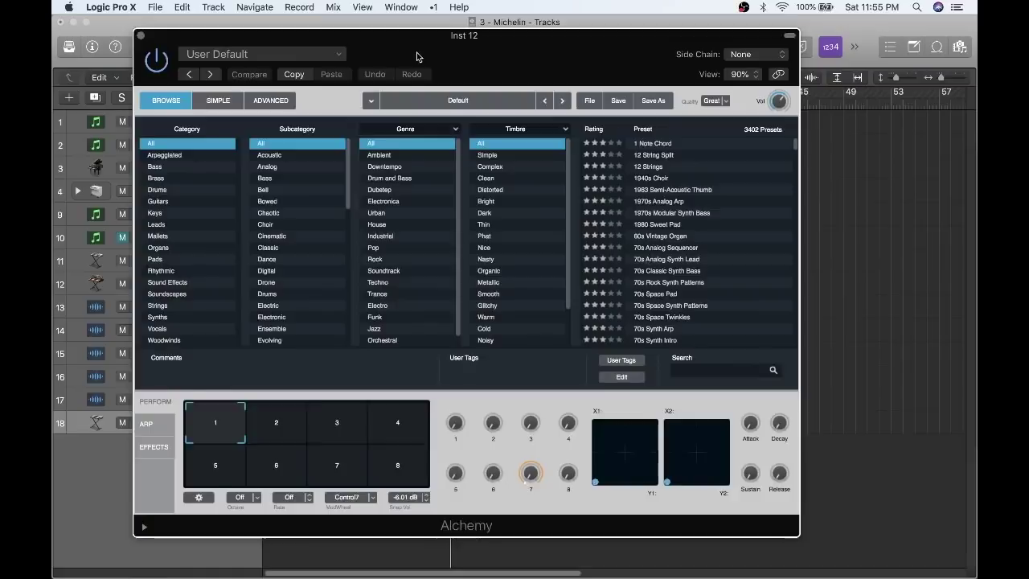
pyautogui.moveTo(417, 54); pyautogui.dragTo(412, 41)
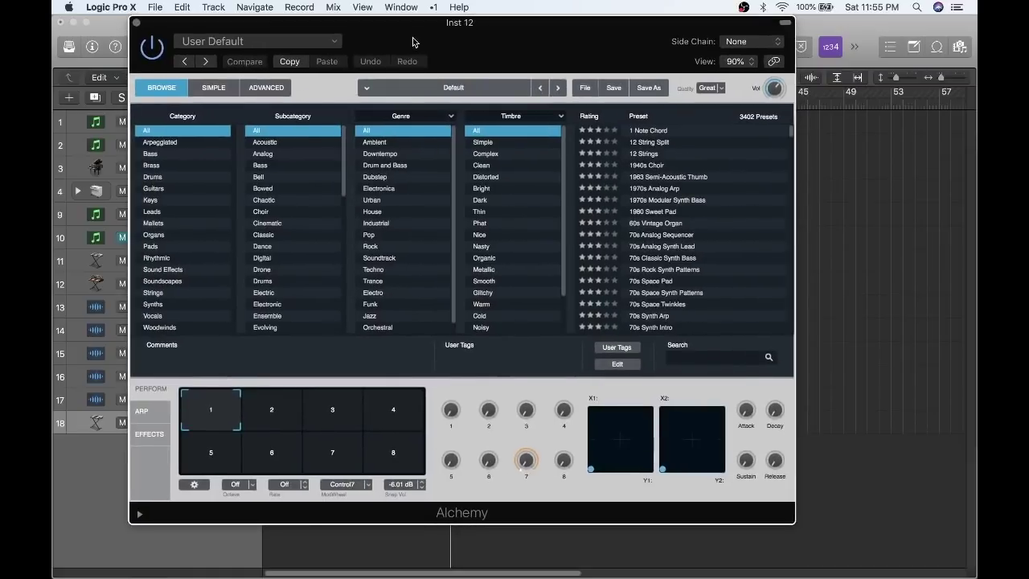
pyautogui.click(281, 87)
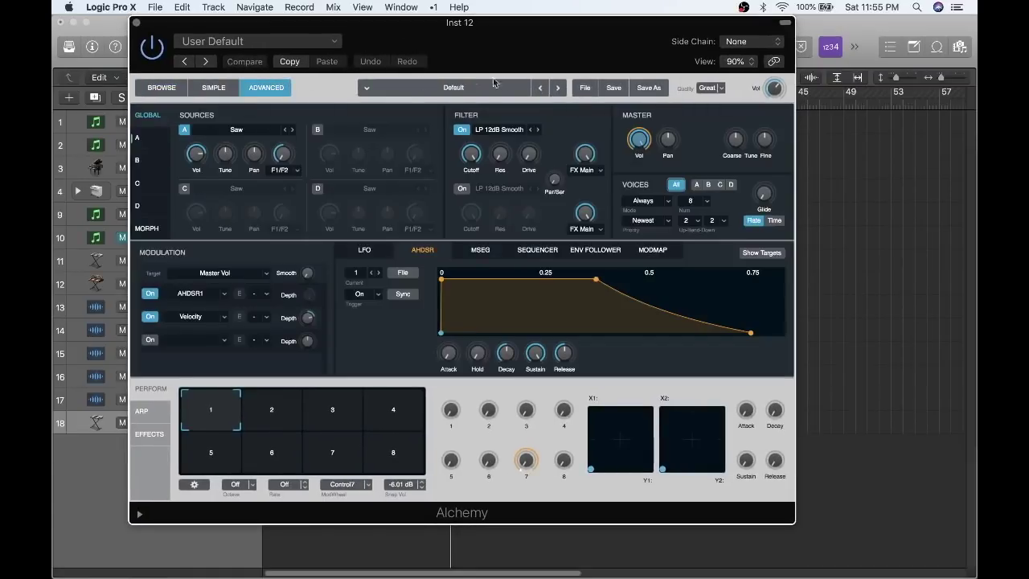
pyautogui.click(589, 90)
pyautogui.click(596, 120)
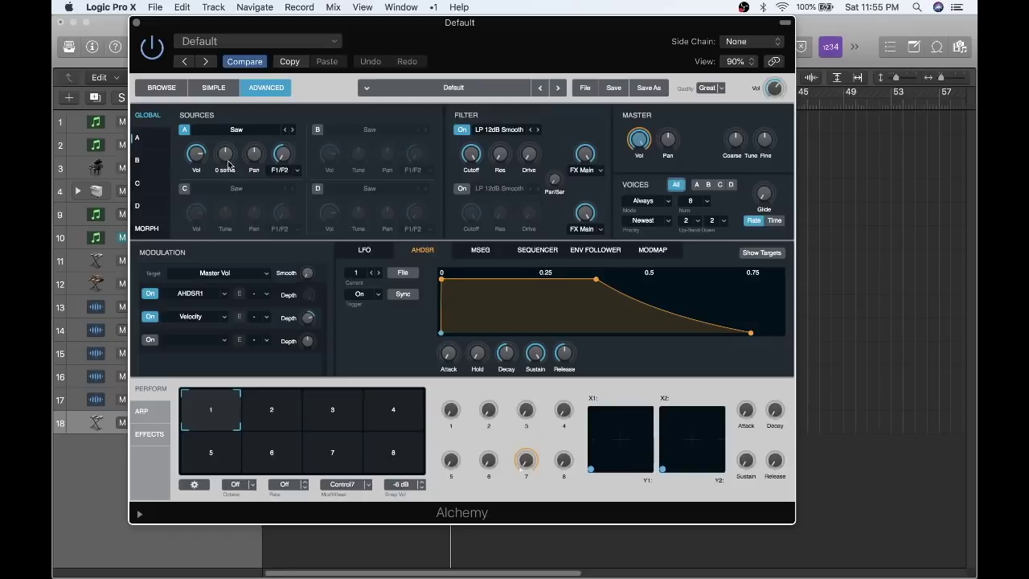
# Step: Set Alchemy source A's coarse tuning to -12 semitones and close the plug-in window
pyautogui.click(225, 159)
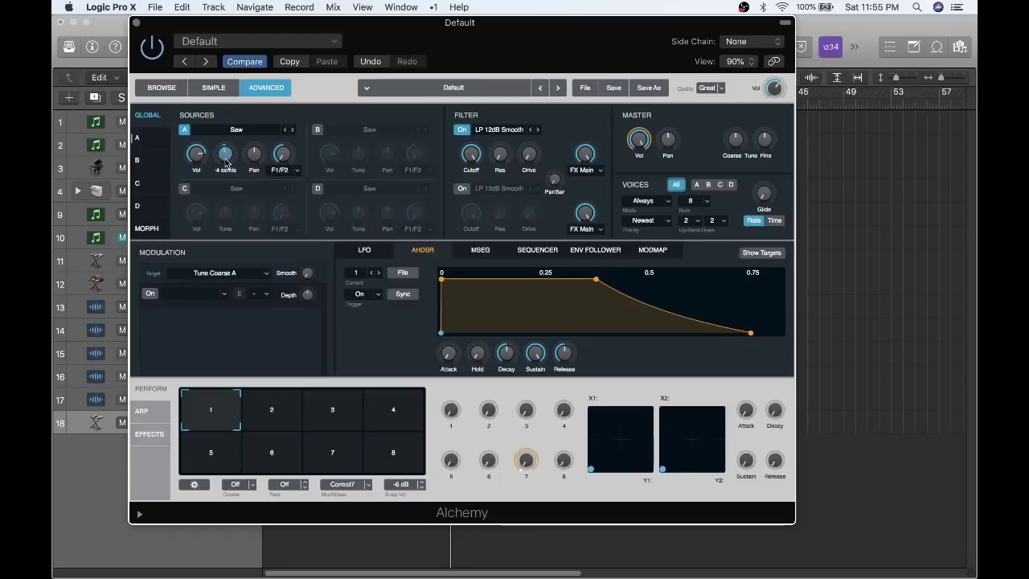
pyautogui.moveTo(225, 158); pyautogui.dragTo(228, 166)
pyautogui.doubleClick(226, 177)
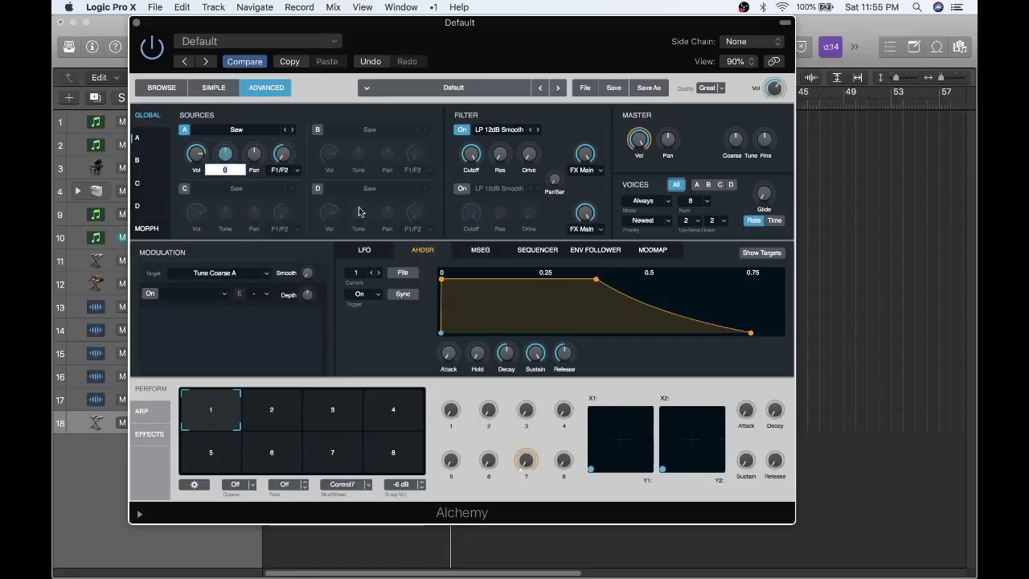
pyautogui.press('Escape')
pyautogui.doubleClick(225, 171)
pyautogui.press('BackSpace')
pyautogui.write('-12')
pyautogui.press('Return')
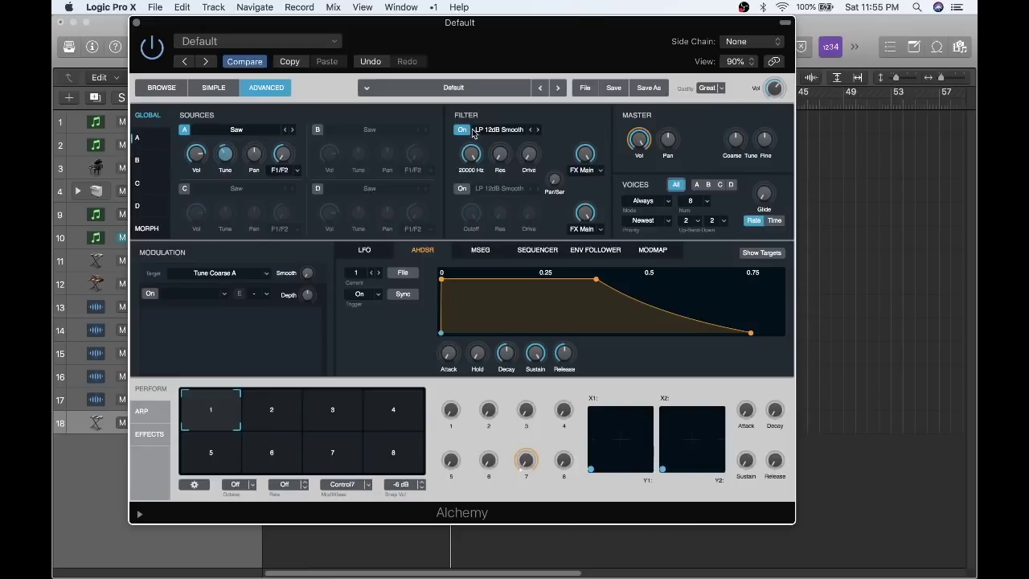
pyautogui.press('super+w')
# Step: Search the file browser for snare samples
pyautogui.press('f')
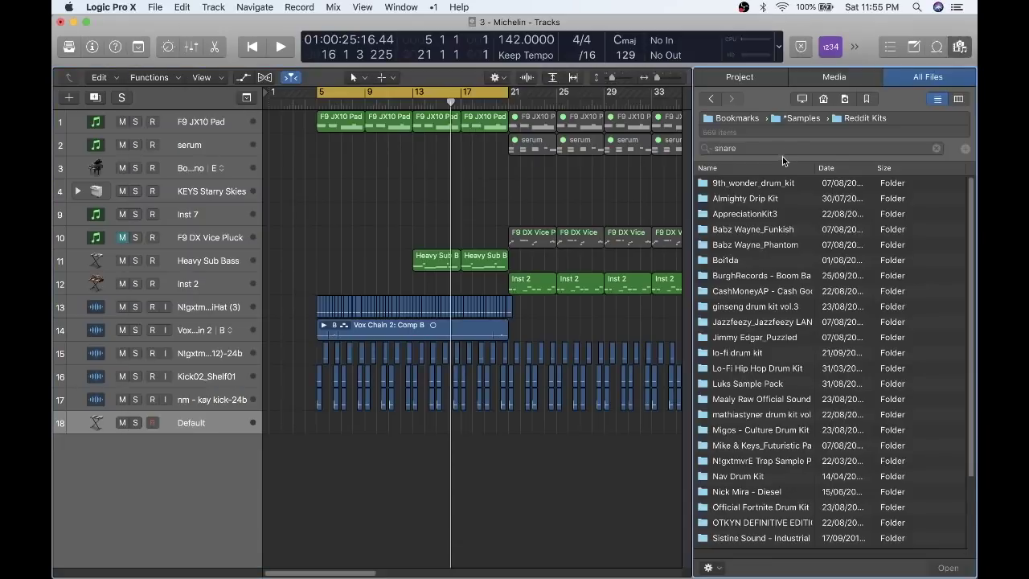
pyautogui.click(782, 155)
pyautogui.press('Return')
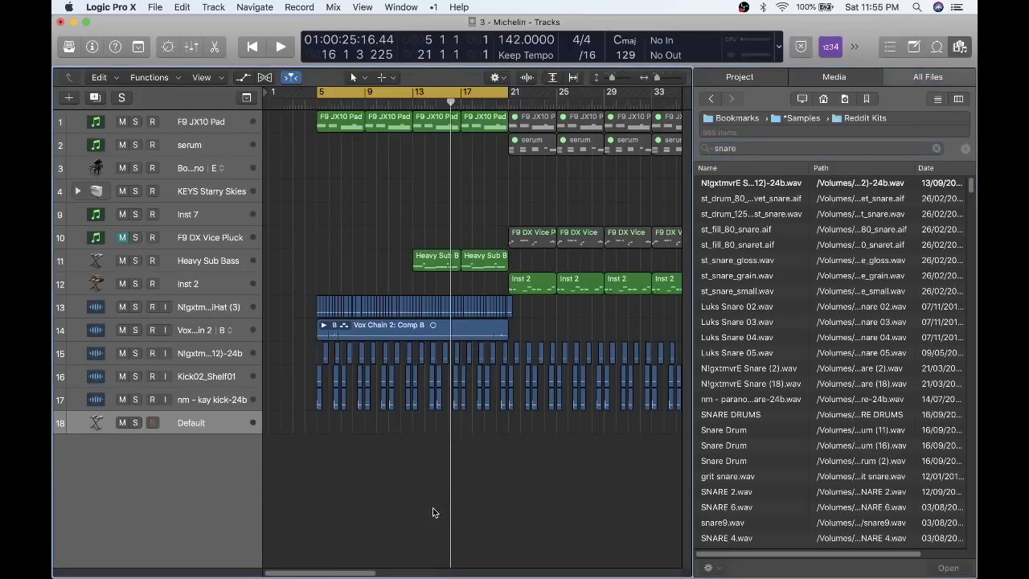
# Step: Lower the Default channel's volume to about -11.8 dB in the mixer
pyautogui.press('x')
pyautogui.scroll(-5, 545, 458)
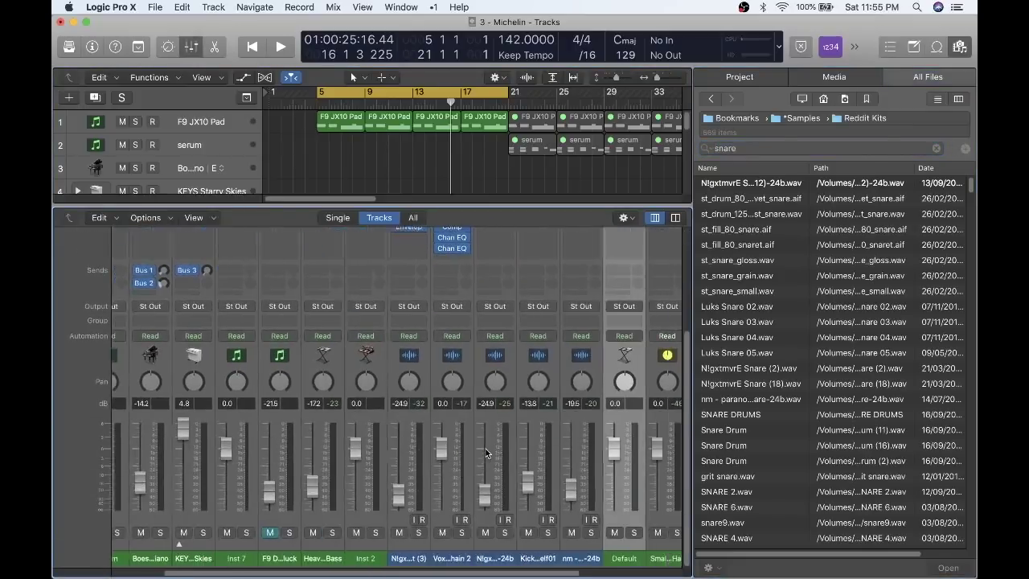
pyautogui.moveTo(555, 454); pyautogui.dragTo(555, 478)
pyautogui.press('x')
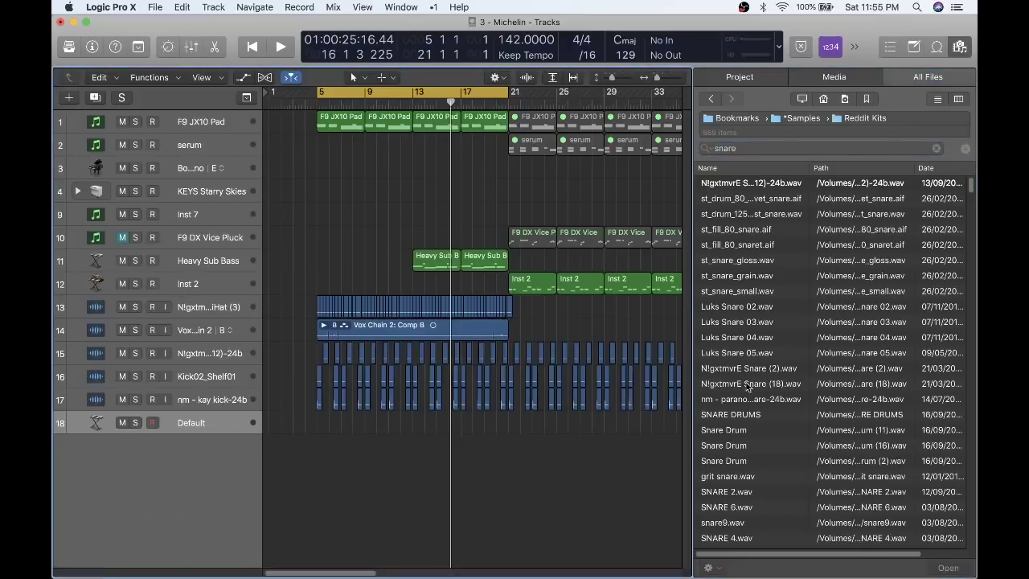
pyautogui.press('x')
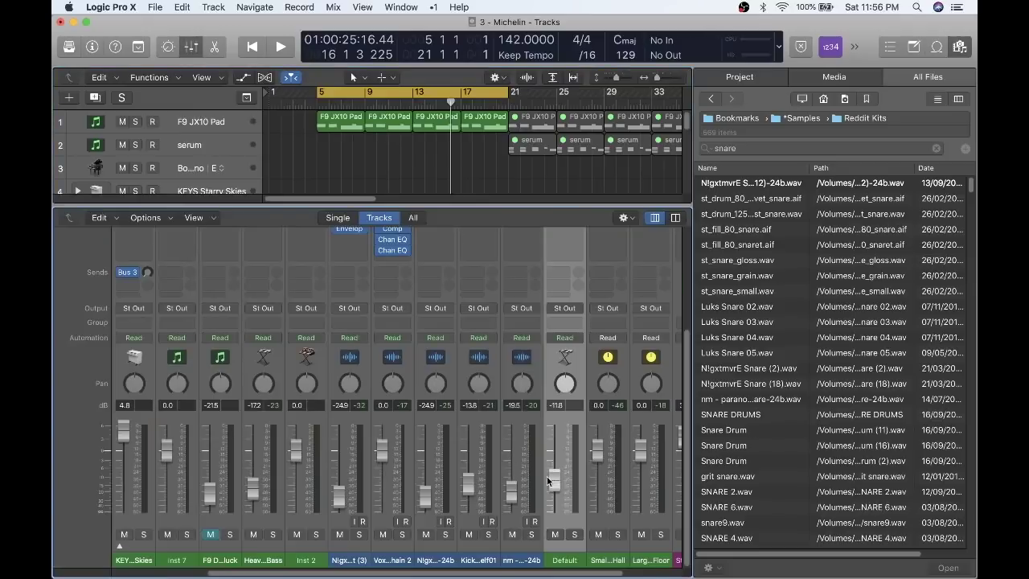
pyautogui.press('x')
# Step: Open the Default track's Alchemy synth, shift its window slightly left, then close it
pyautogui.press('v')
pyautogui.press('v')
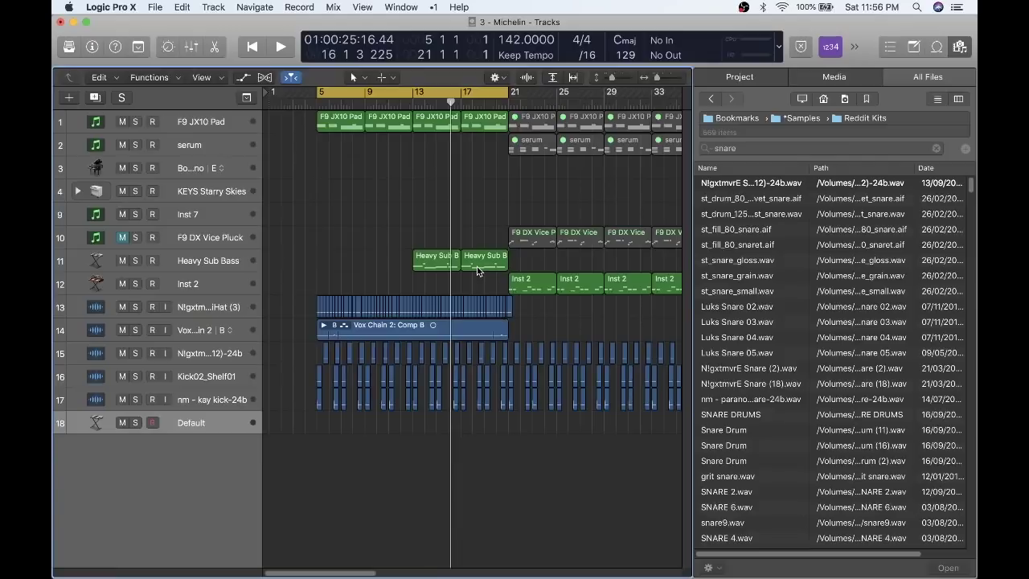
pyautogui.press('v')
pyautogui.moveTo(553, 45); pyautogui.dragTo(500, 43)
pyautogui.press('v')
# Step: Audition the Snare Drum sample and other snare samples in the browser
pyautogui.click(730, 445)
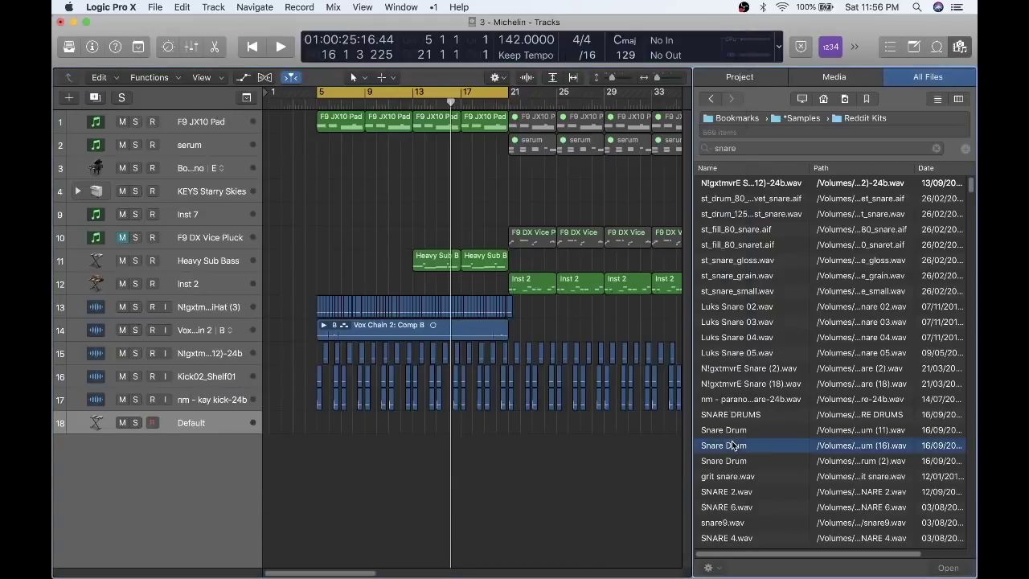
pyautogui.click(770, 368)
pyautogui.press('Down')
pyautogui.press('Down')
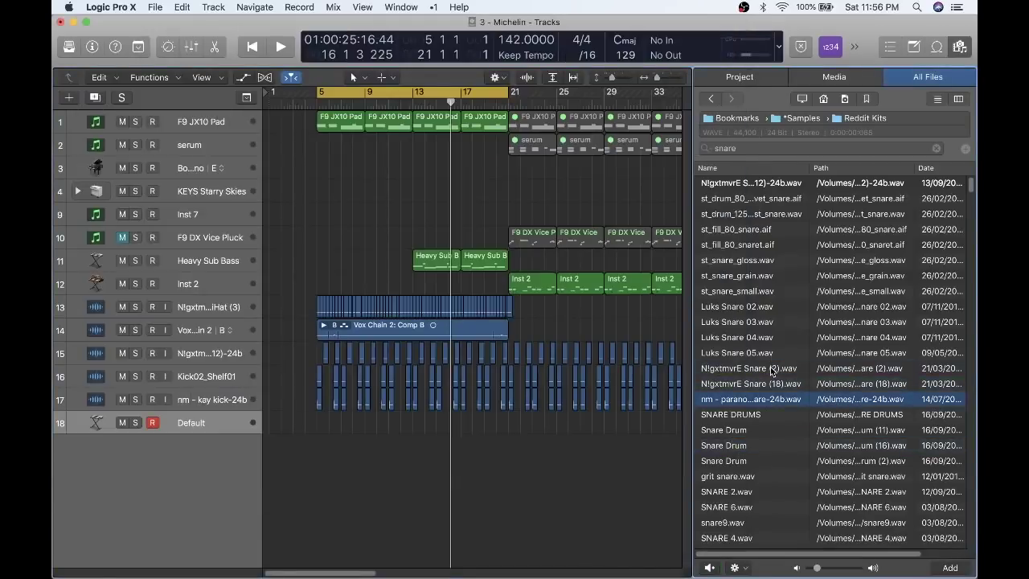
# Step: Load the 'nm - paranoia snare-24b' sample into Alchemy's Source A, then close Alchemy
pyautogui.press('v')
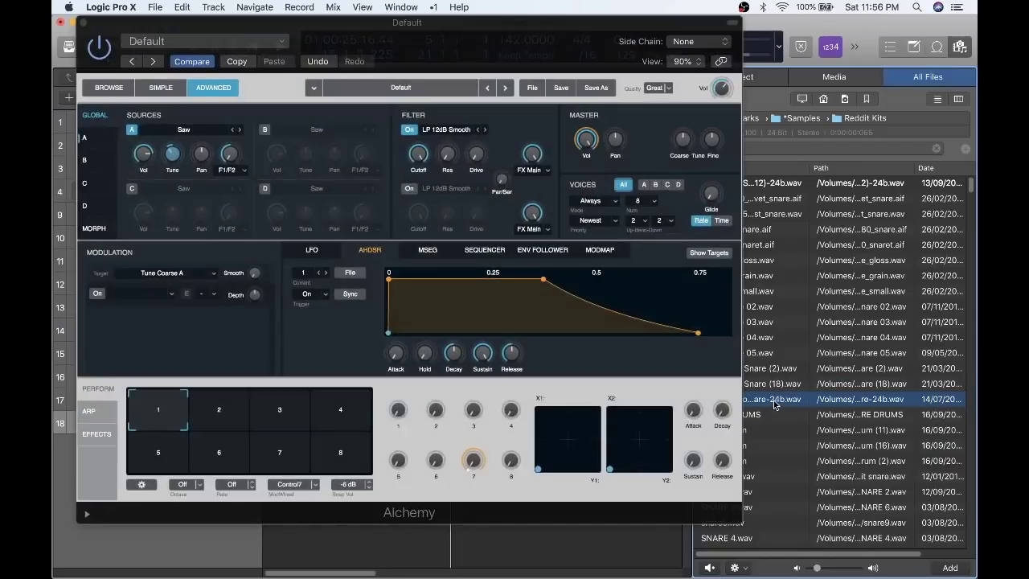
pyautogui.moveTo(774, 404); pyautogui.dragTo(217, 171)
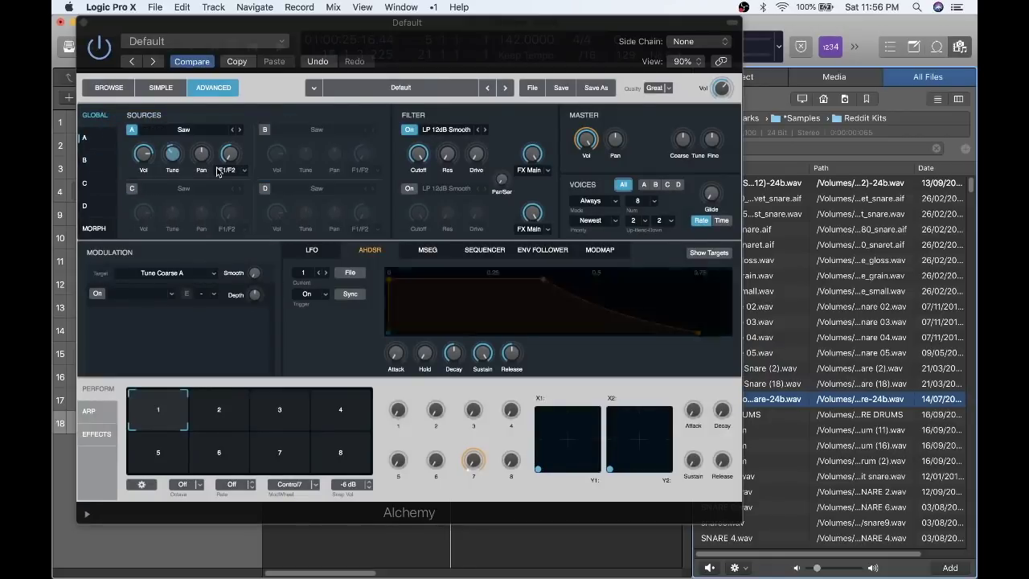
pyautogui.click(98, 140)
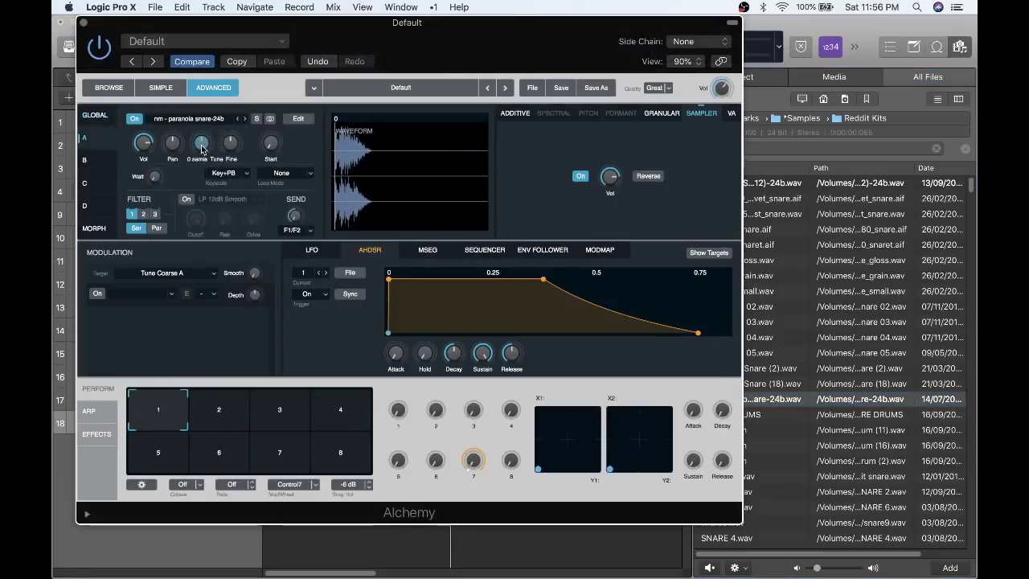
pyautogui.press('super+w')
# Step: Audition the new snare sample with Musical Typing, then hide the file browser
pyautogui.press('x')
pyautogui.press('x')
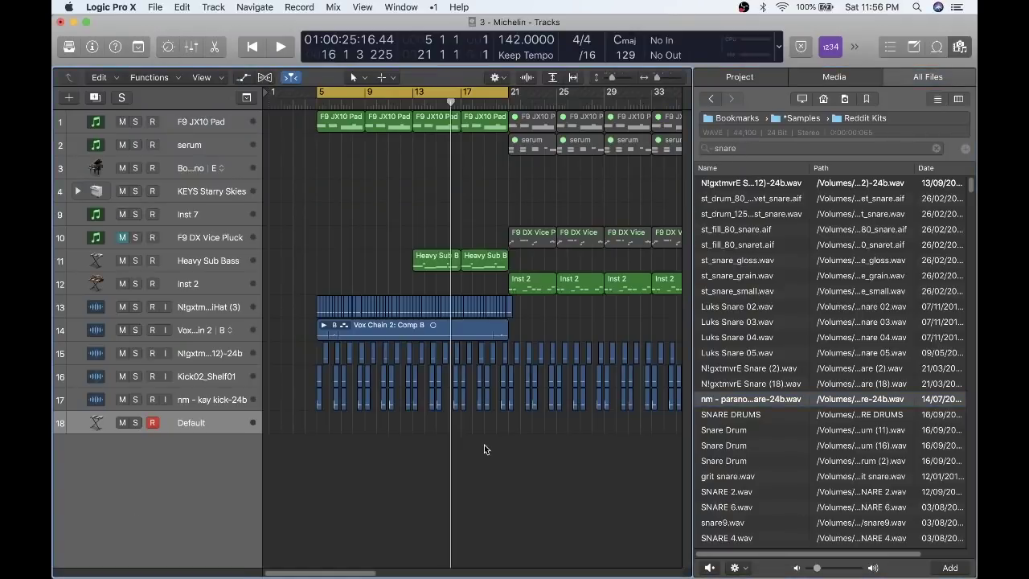
pyautogui.press('super+k')
pyautogui.press('x')
pyautogui.press('a')
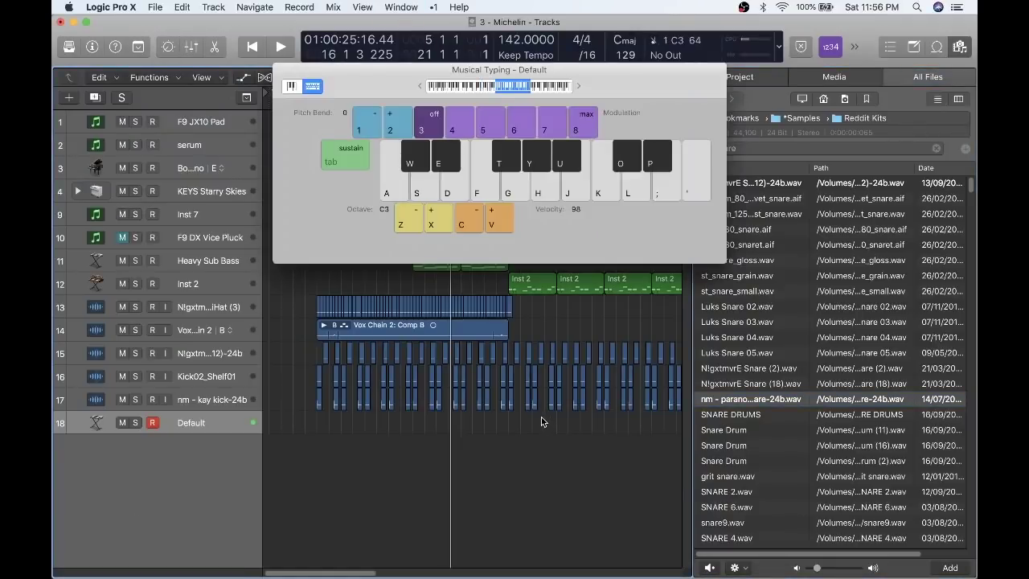
pyautogui.press('super+k')
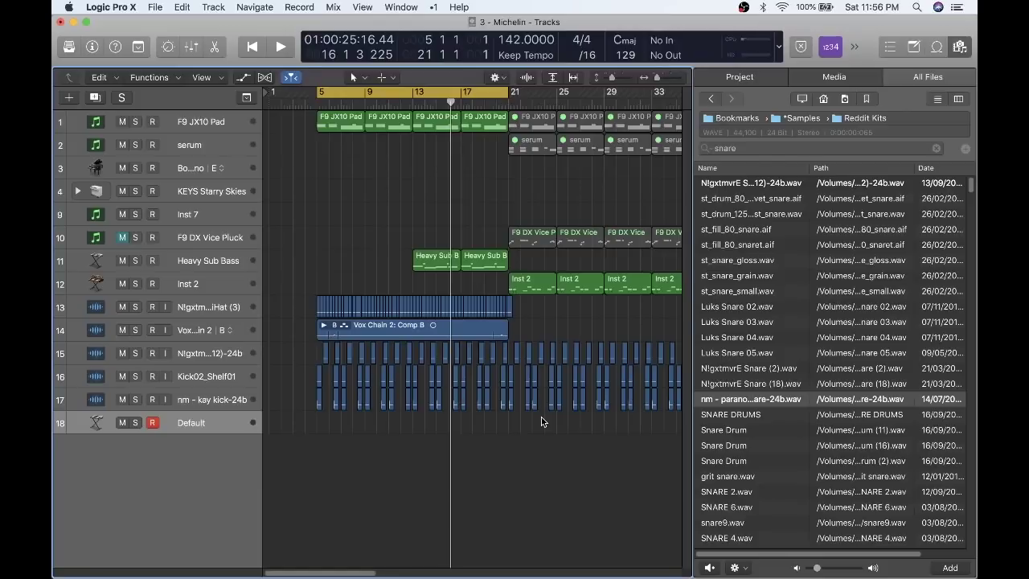
pyautogui.press('f')
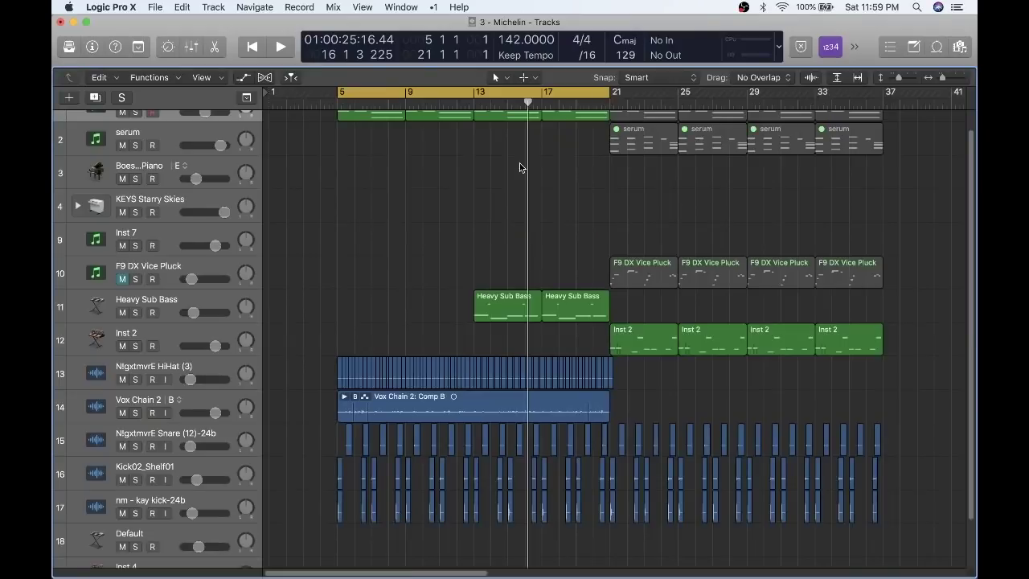
pyautogui.press('Up')
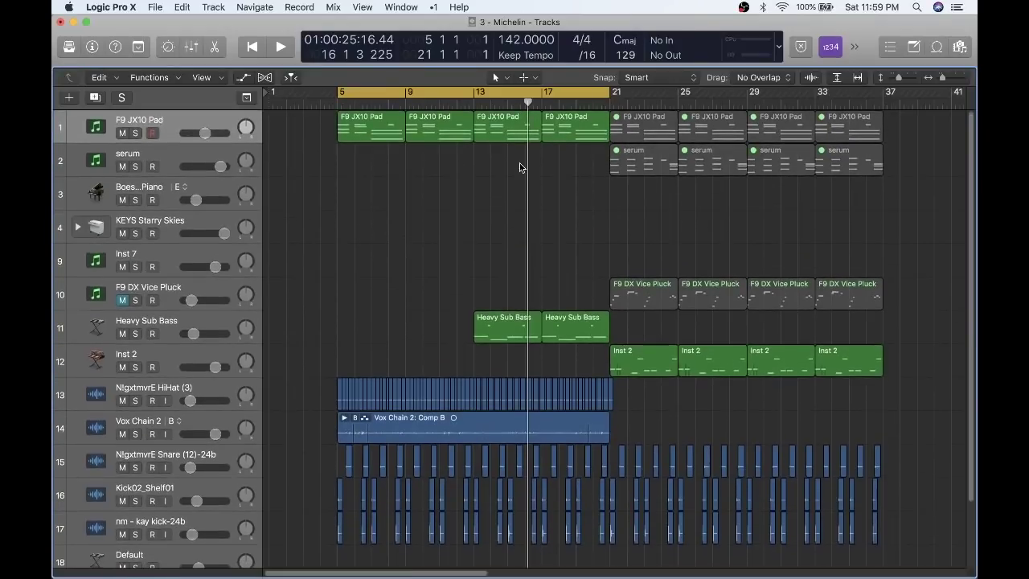
# Step: Add three volume automation points on F9 JX10 Pad and pull the middle one to -∞ dB
pyautogui.keyDown('ctrl'); pyautogui.keyDown('alt'); pyautogui.click(519, 166); pyautogui.keyUp('alt'); pyautogui.keyUp('ctrl')
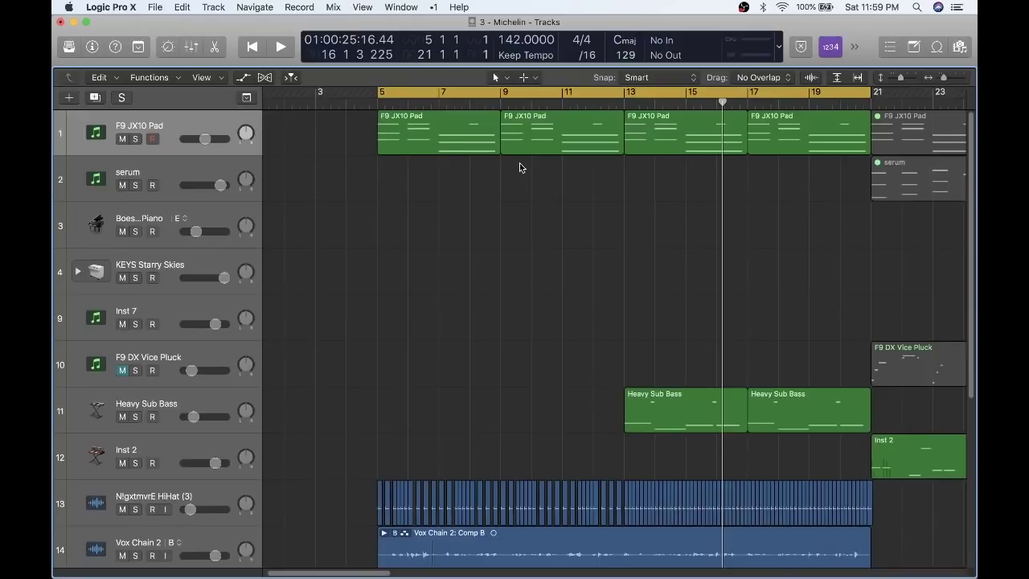
pyautogui.press('a')
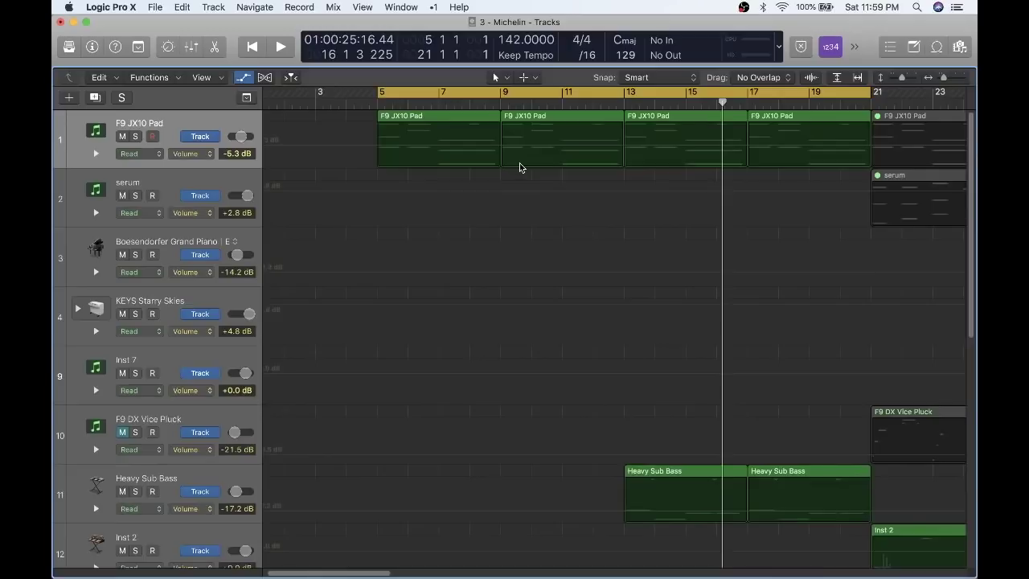
pyautogui.keyDown('ctrl'); pyautogui.keyDown('alt'); pyautogui.click(519, 167); pyautogui.keyUp('alt'); pyautogui.keyUp('ctrl')
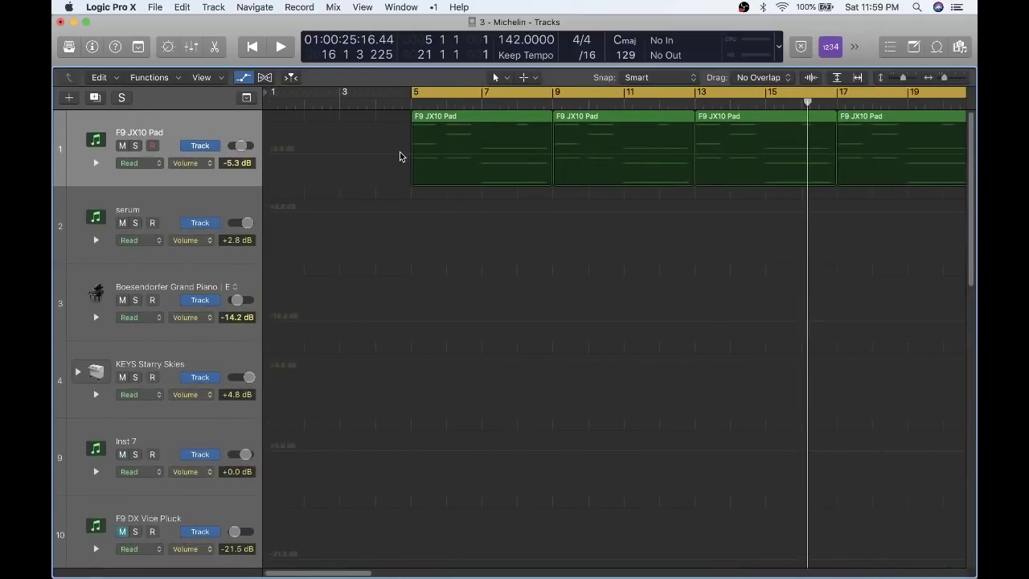
pyautogui.click(400, 155)
pyautogui.click(466, 153)
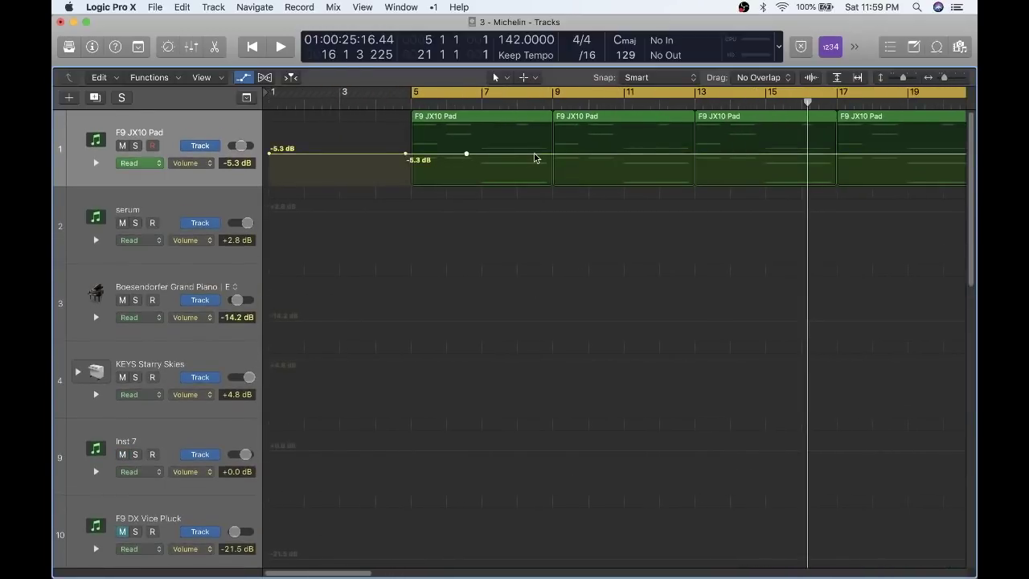
pyautogui.click(535, 154)
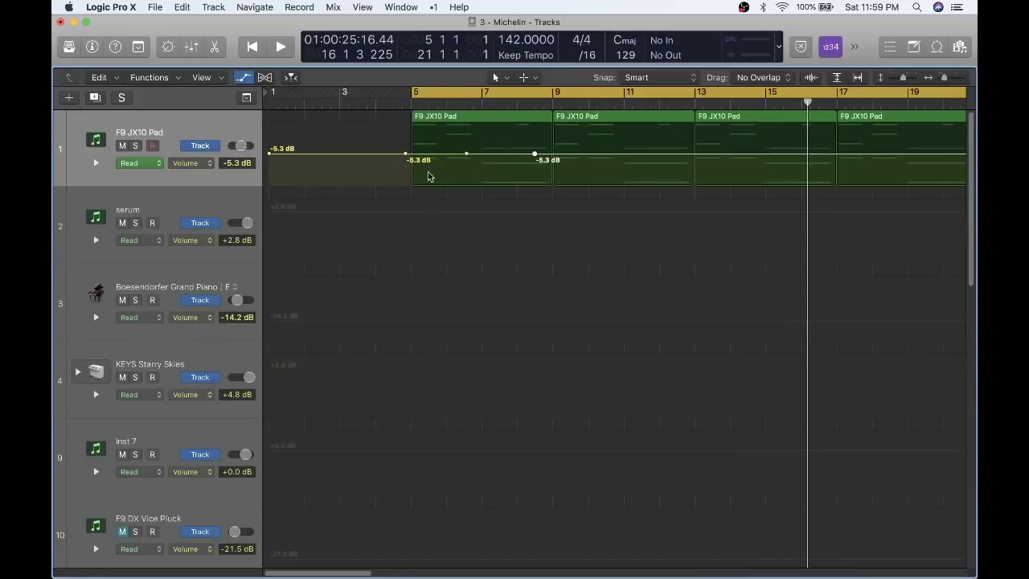
pyautogui.click(466, 154)
pyautogui.moveTo(468, 156); pyautogui.dragTo(534, 184)
# Step: Hide the volume automation and zoom back out to the whole arrangement
pyautogui.scroll(6, 604, 161)
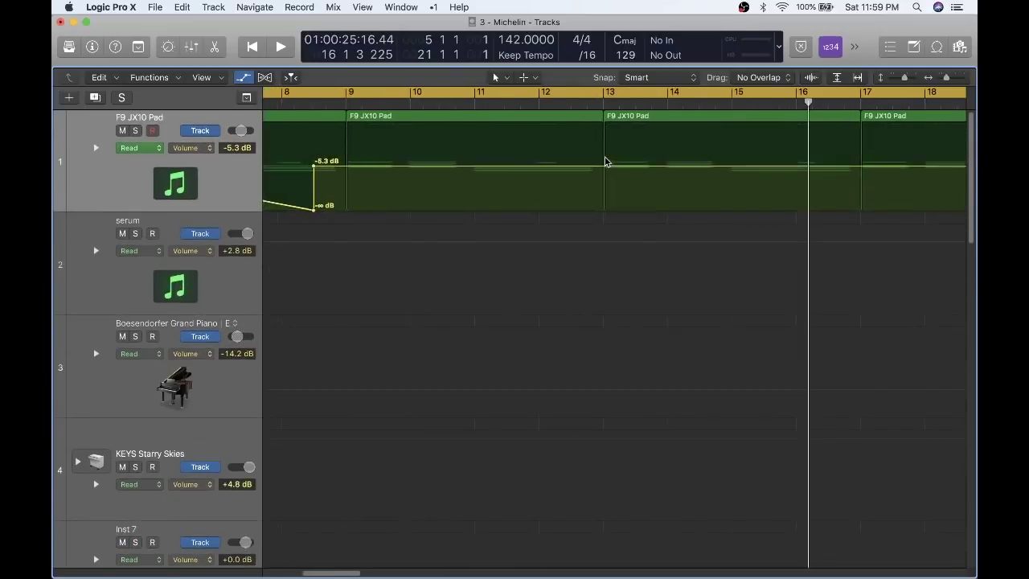
pyautogui.scroll(-6, 604, 160)
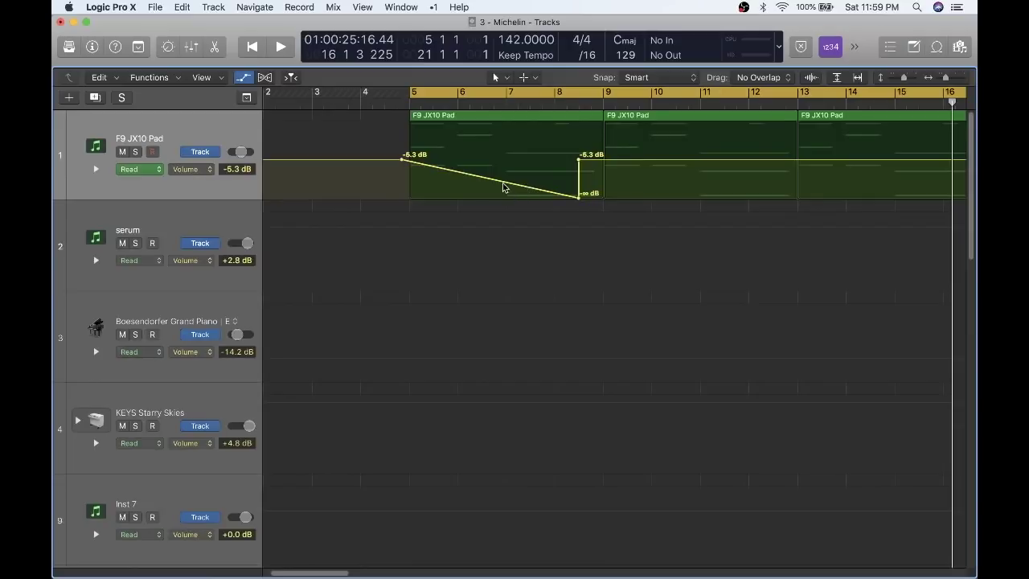
pyautogui.press('a')
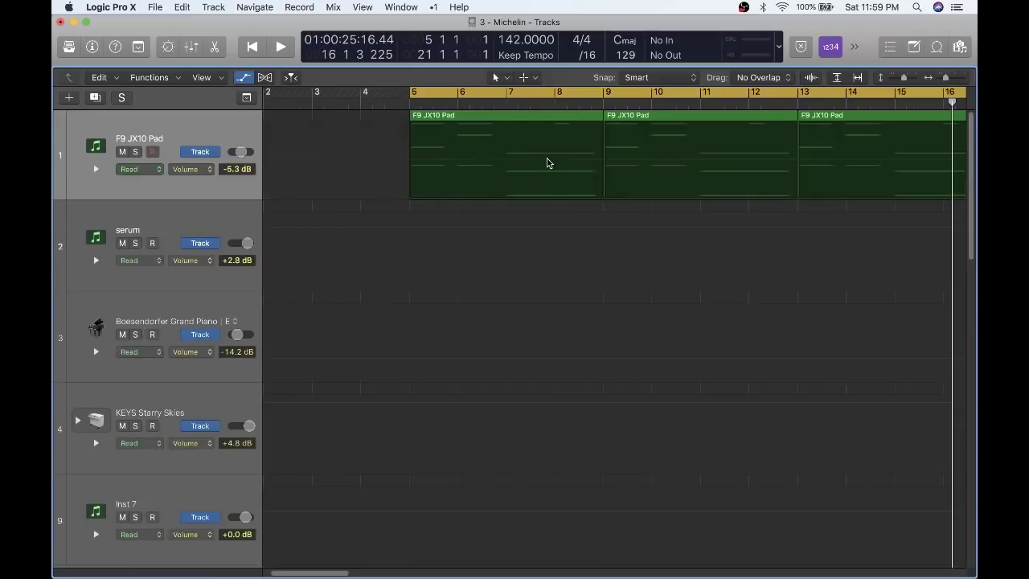
pyautogui.press('z')
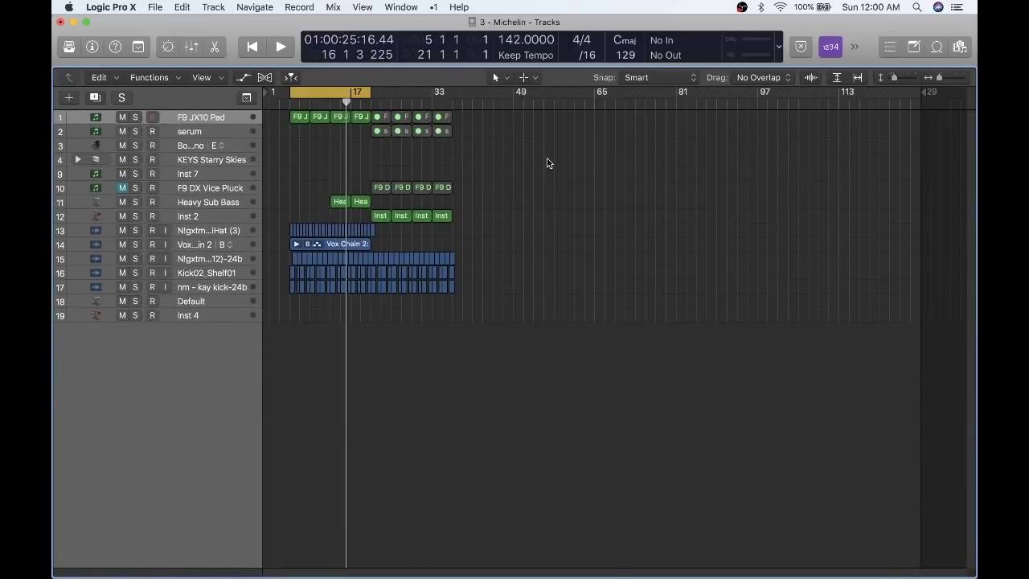
pyautogui.keyDown('ctrl'); pyautogui.keyDown('alt'); pyautogui.click(547, 163); pyautogui.keyUp('alt'); pyautogui.keyUp('ctrl')
pyautogui.hscroll(-3, 546, 160)
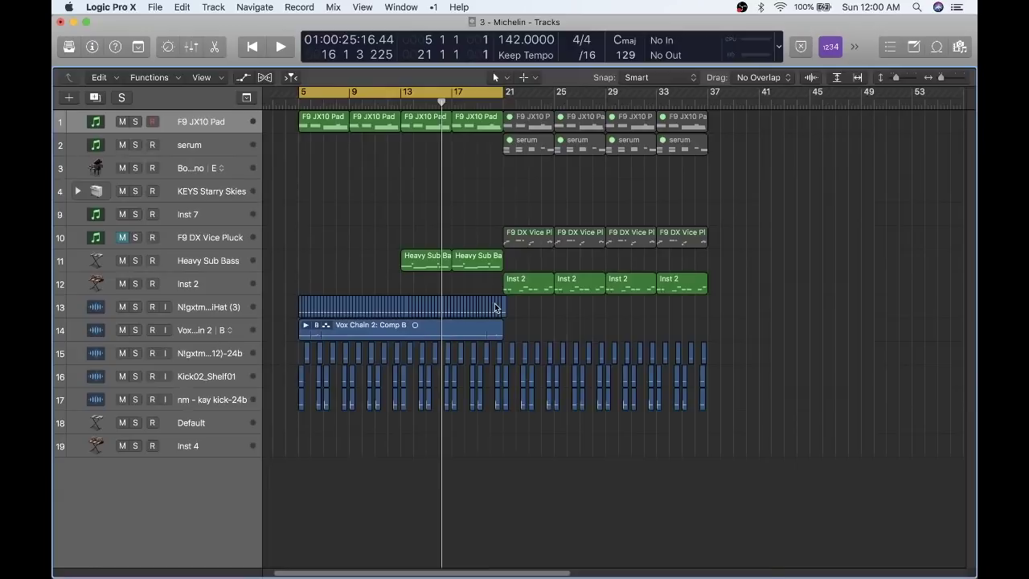
pyautogui.hscroll(-2, 495, 306)
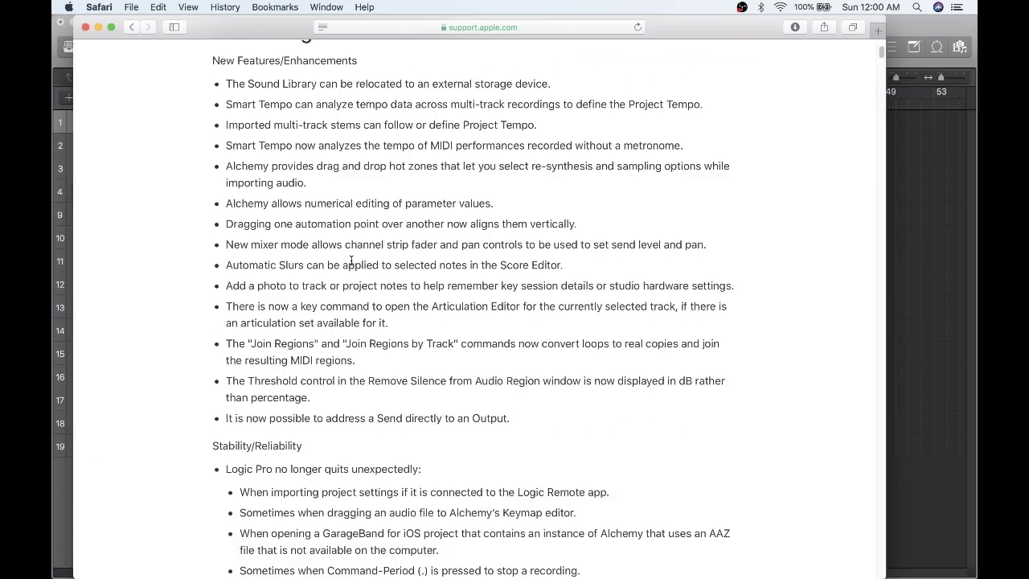
# Step: Scroll through the Logic Pro X 10.4.2 new-features page in Safari, then return to Logic Pro X
pyautogui.scroll(5, 351, 261)
pyautogui.scroll(-10, 351, 261)
pyautogui.scroll(-15, 351, 261)
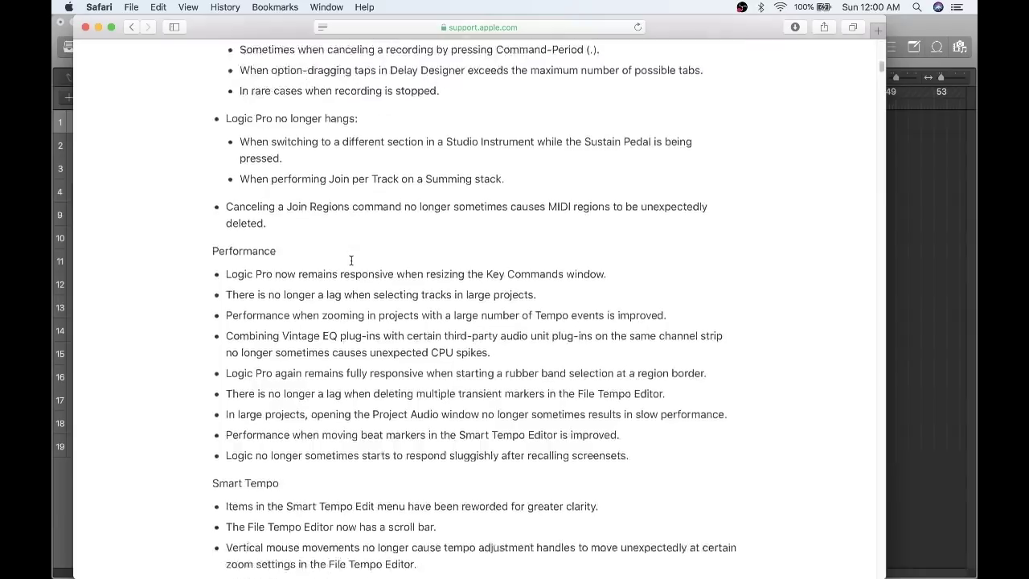
pyautogui.scroll(-15, 351, 261)
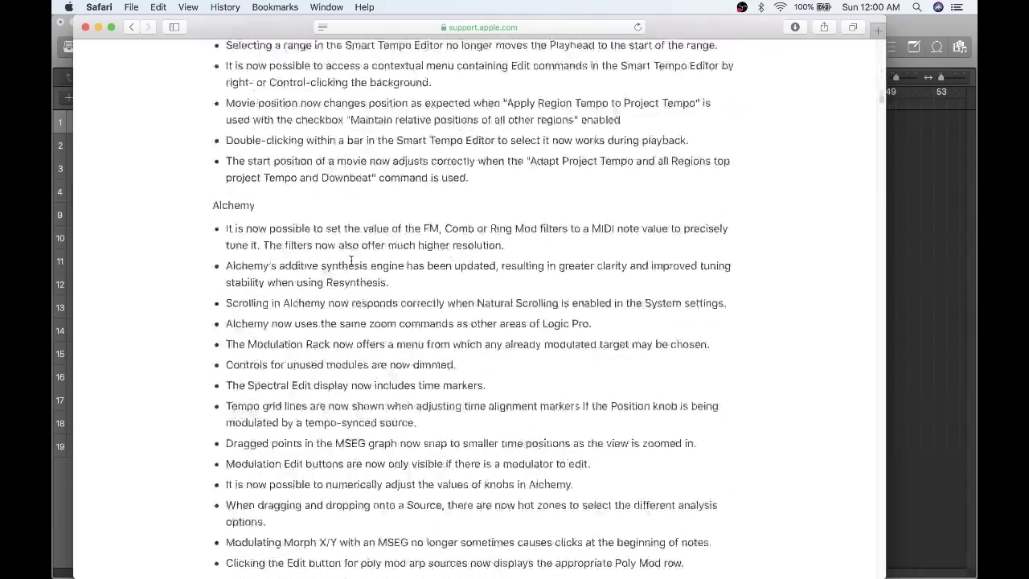
pyautogui.scroll(-3, 351, 260)
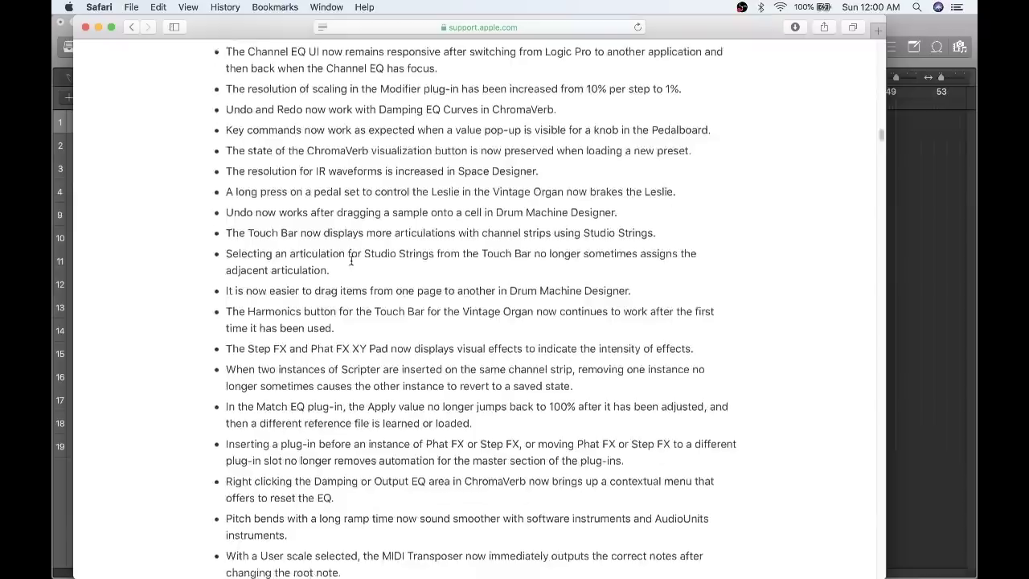
pyautogui.scroll(15, 351, 261)
pyautogui.scroll(15, 351, 260)
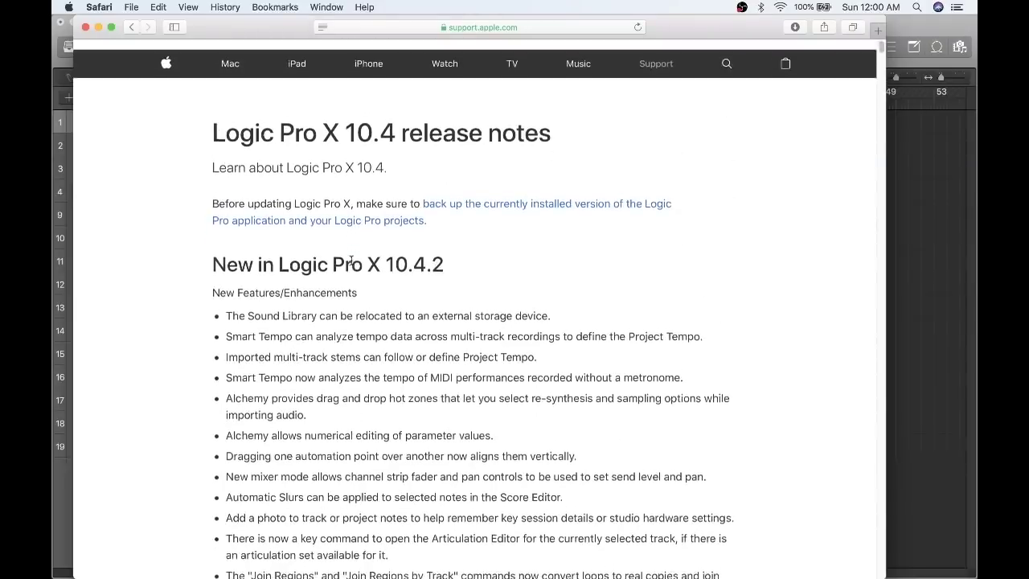
pyautogui.scroll(-3, 351, 261)
pyautogui.scroll(5, 351, 263)
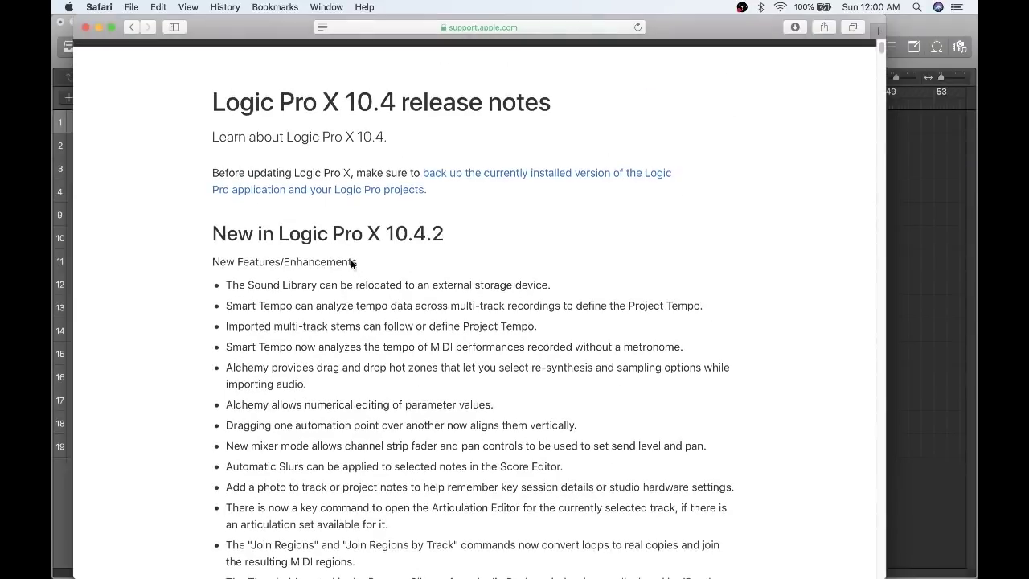
pyautogui.press('super+Tab')
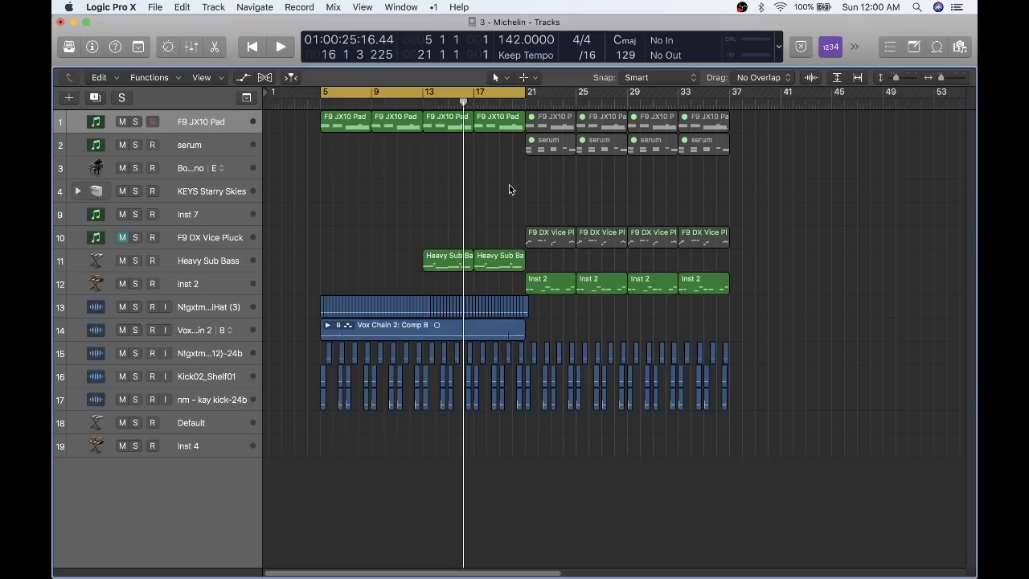